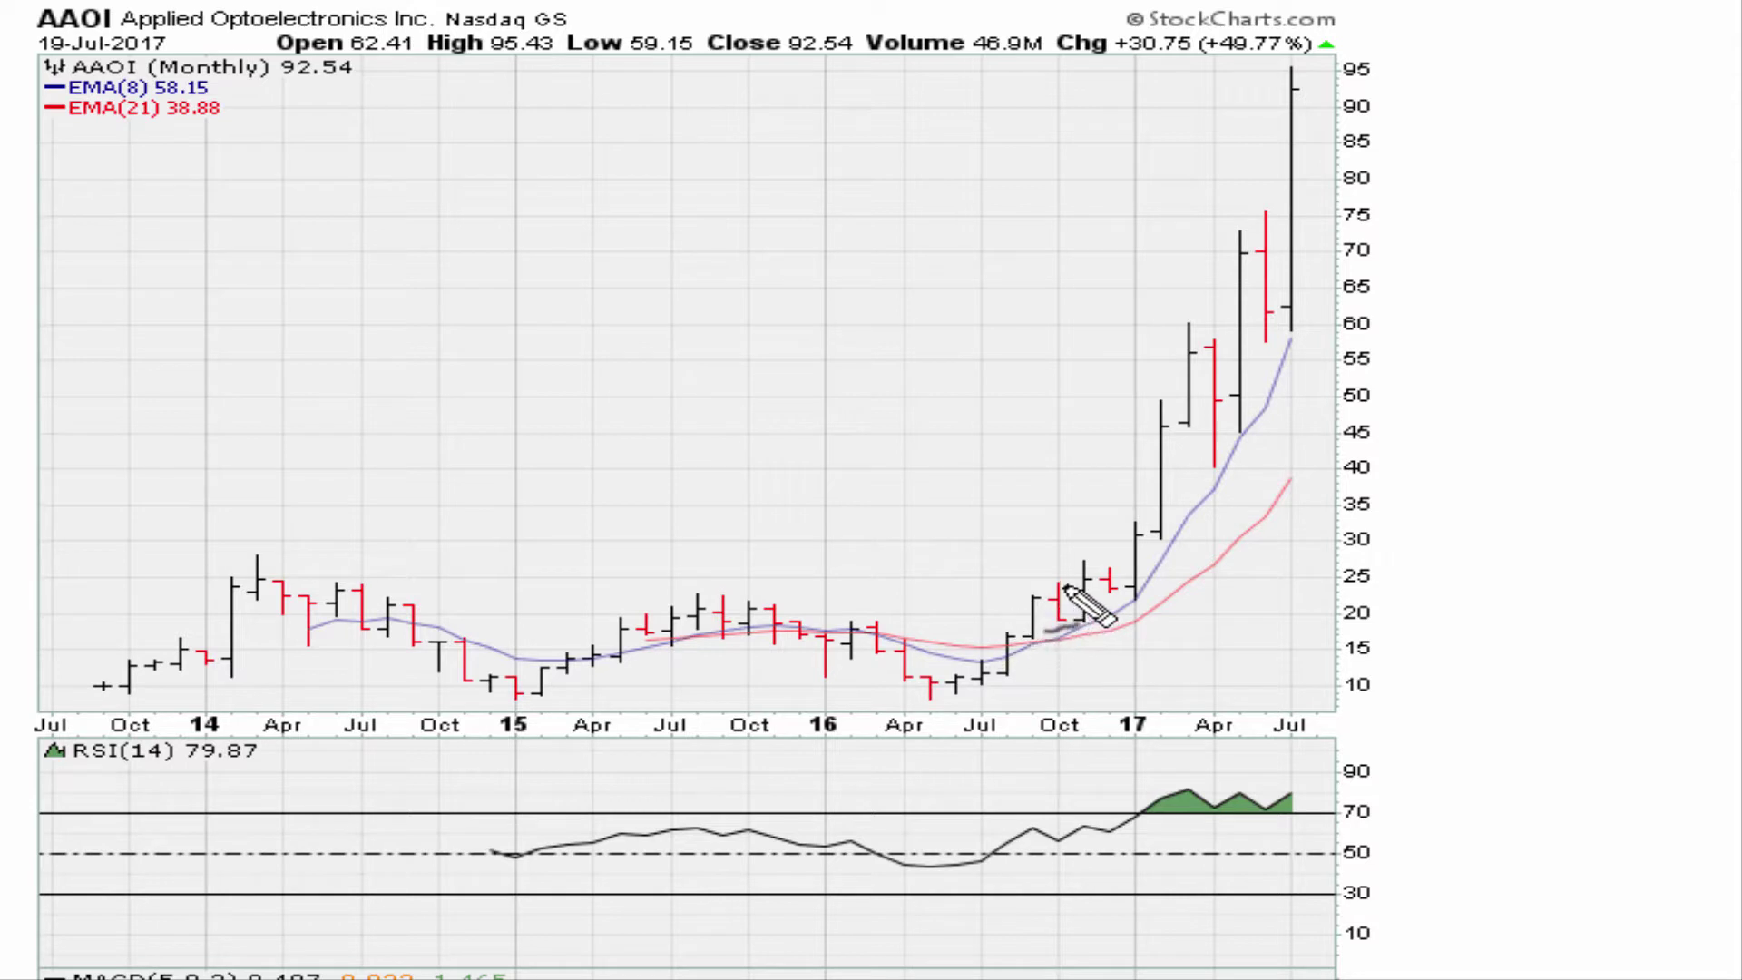
# Mark the September 2016 price level at about 22 and the July 2017 high with black horizontal lines, and clear both marks.
pyautogui.moveTo(1035, 595); pyautogui.dragTo(1101, 595)
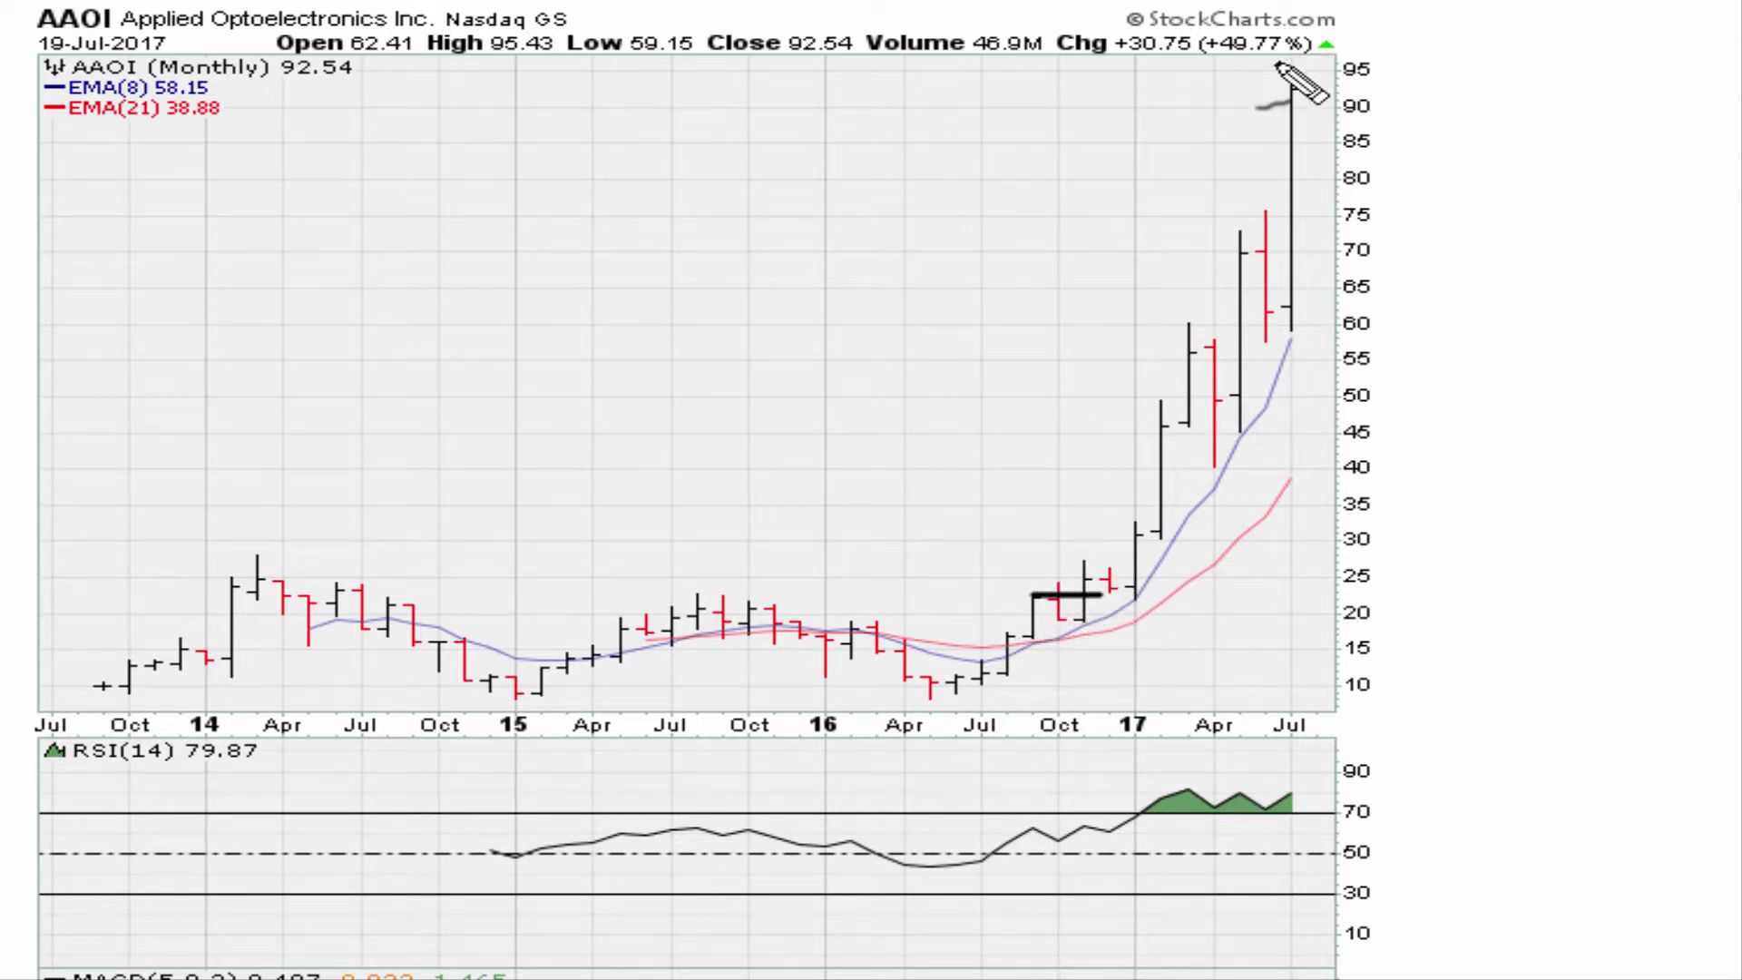
pyautogui.moveTo(1266, 64); pyautogui.dragTo(1370, 68)
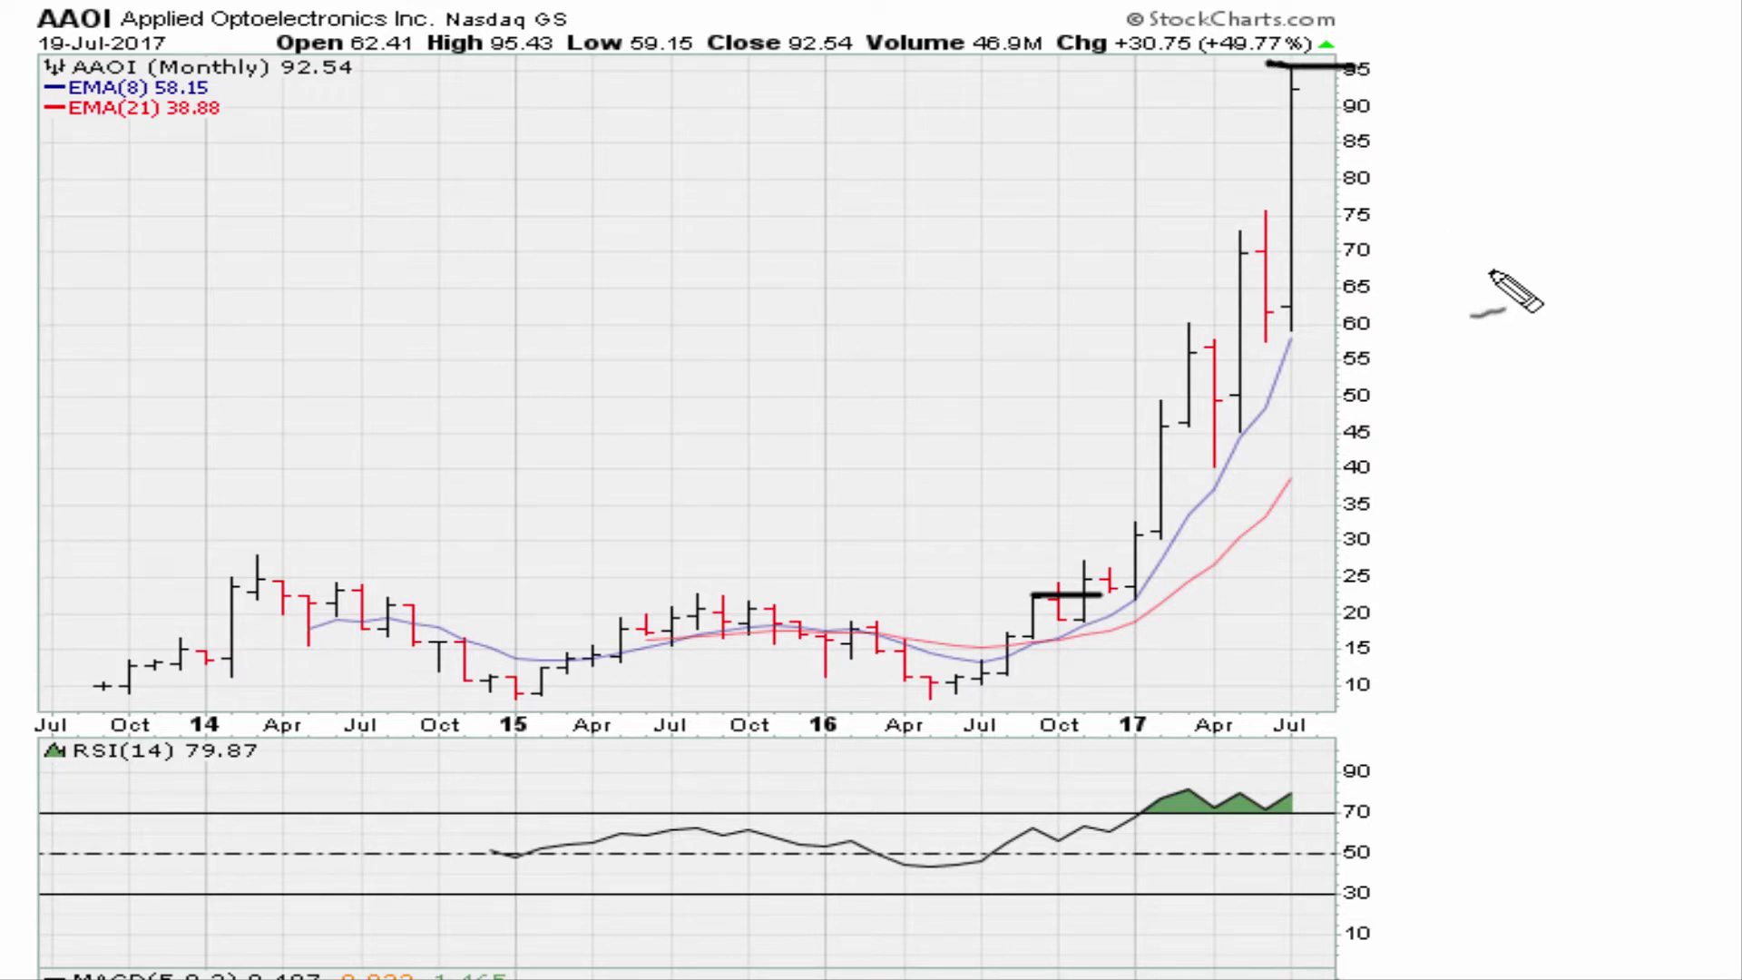
pyautogui.press('e')
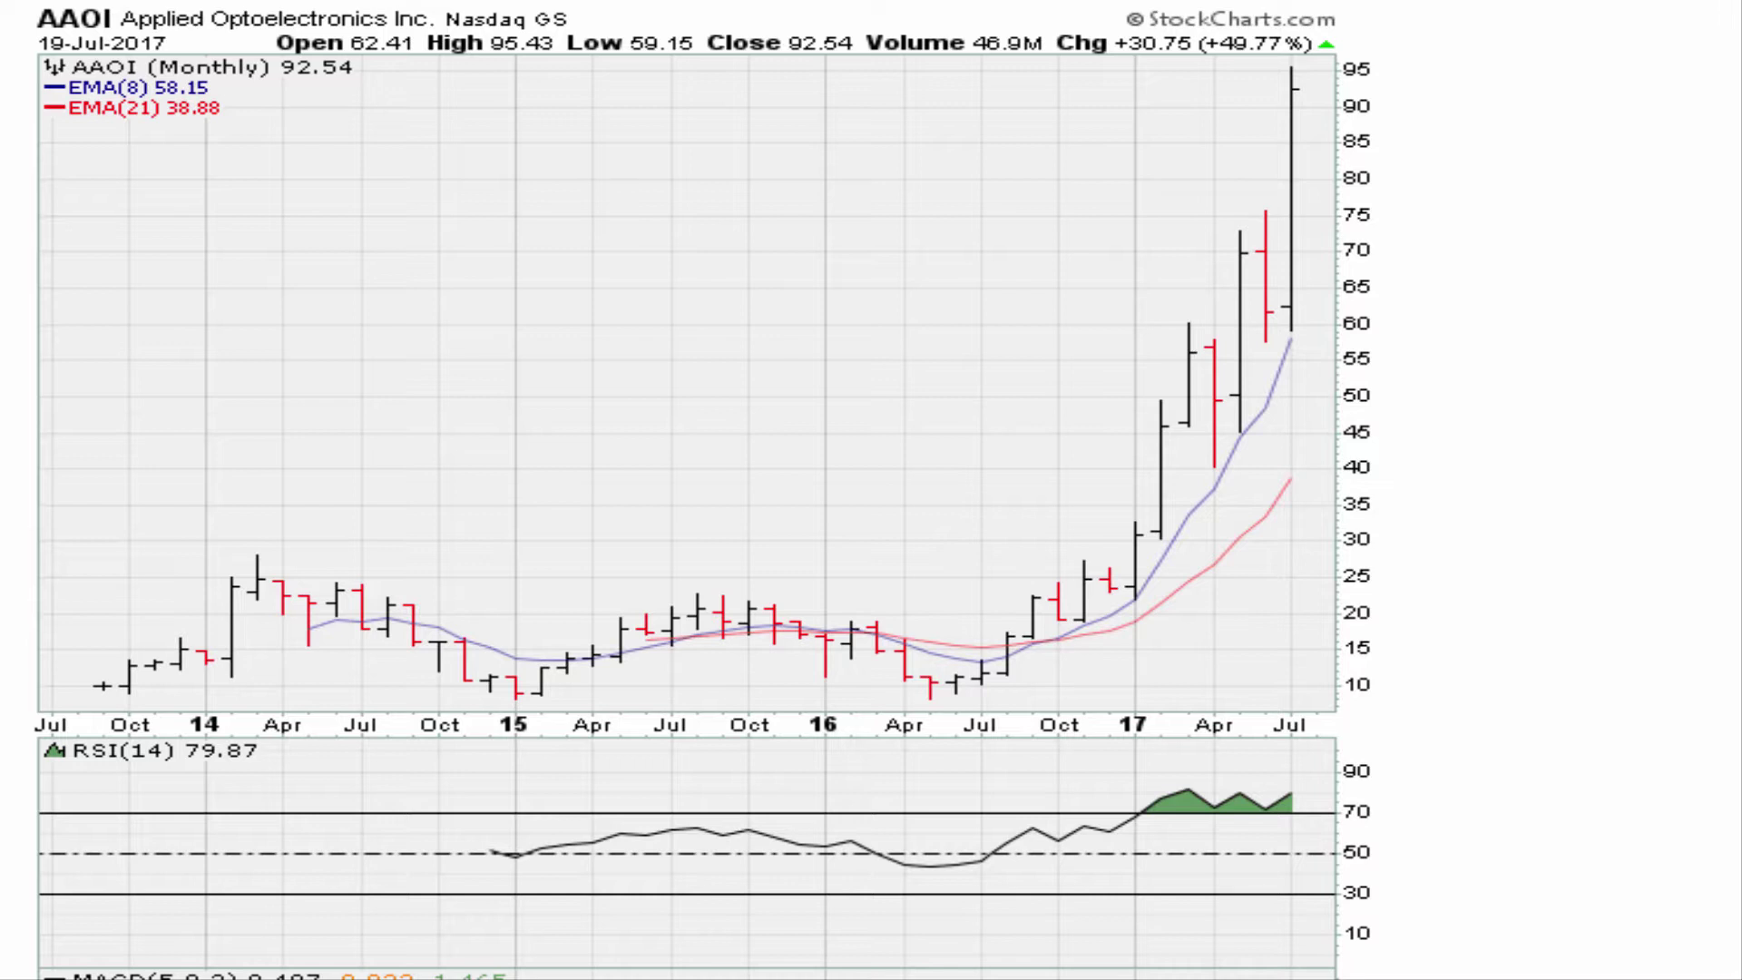
# Mark the October and December 2016 pullbacks with red boxes, grey breakout lines at about 22 and 25, and green arrows at the breakouts.
pyautogui.moveTo(1050, 594); pyautogui.dragTo(1068, 623)
pyautogui.moveTo(1018, 599); pyautogui.dragTo(1125, 596)
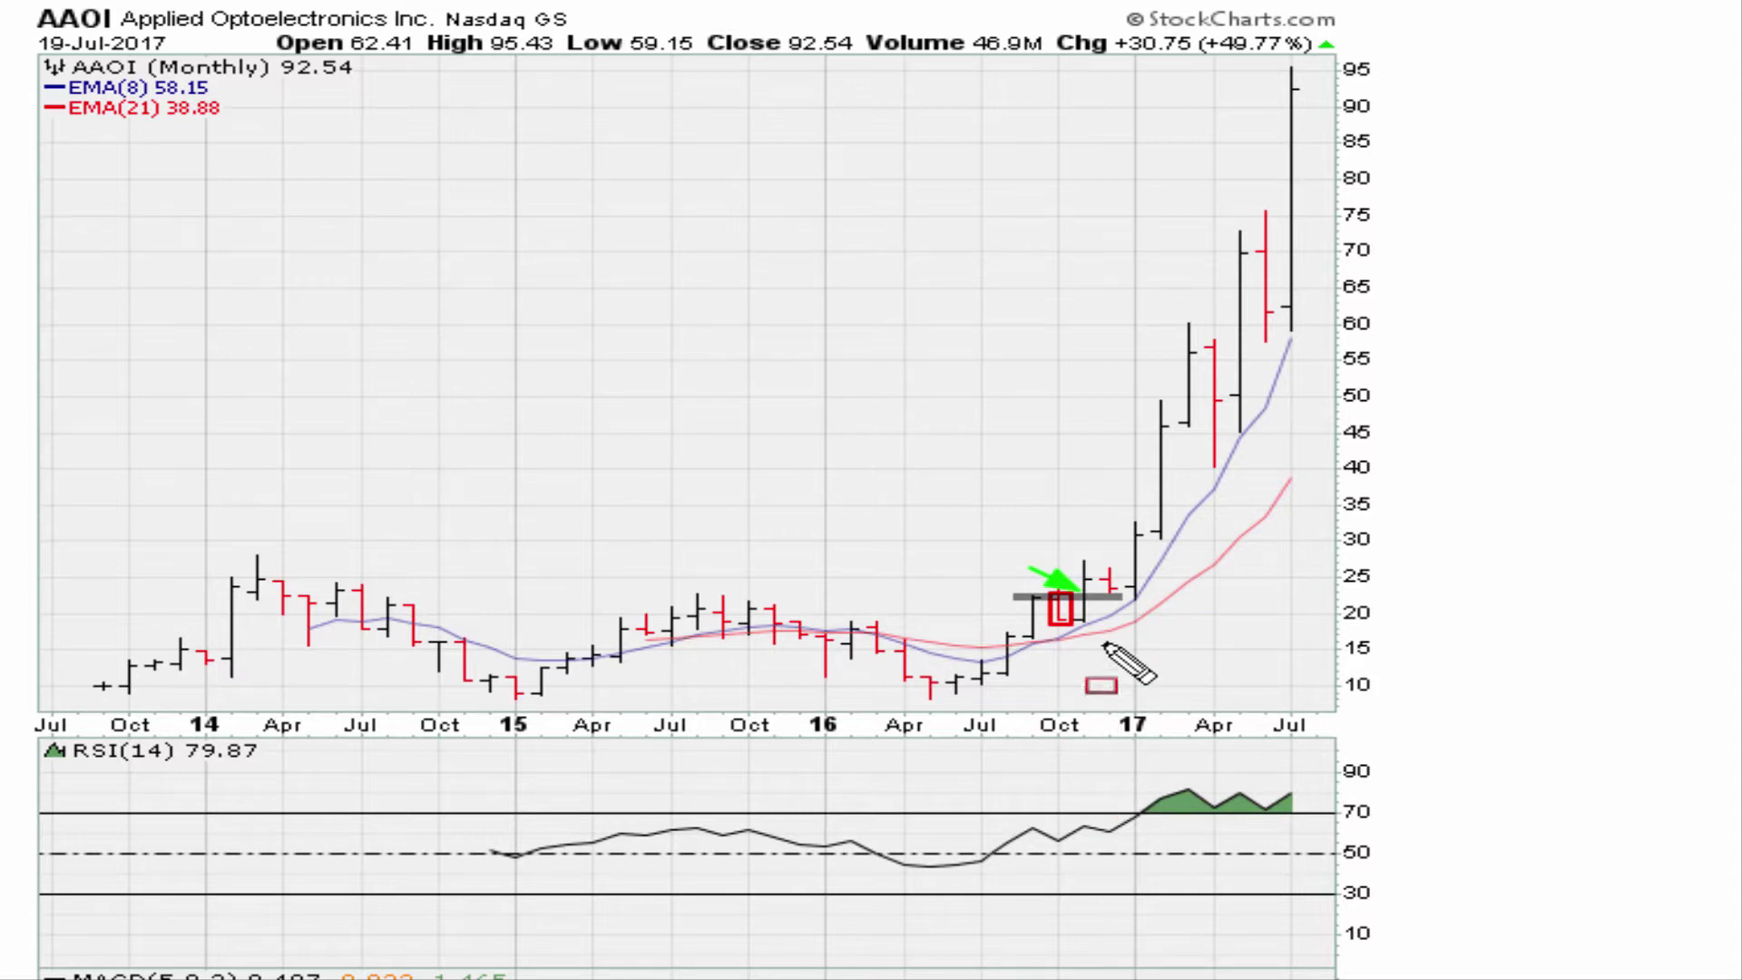
pyautogui.moveTo(1098, 575); pyautogui.dragTo(1122, 599)
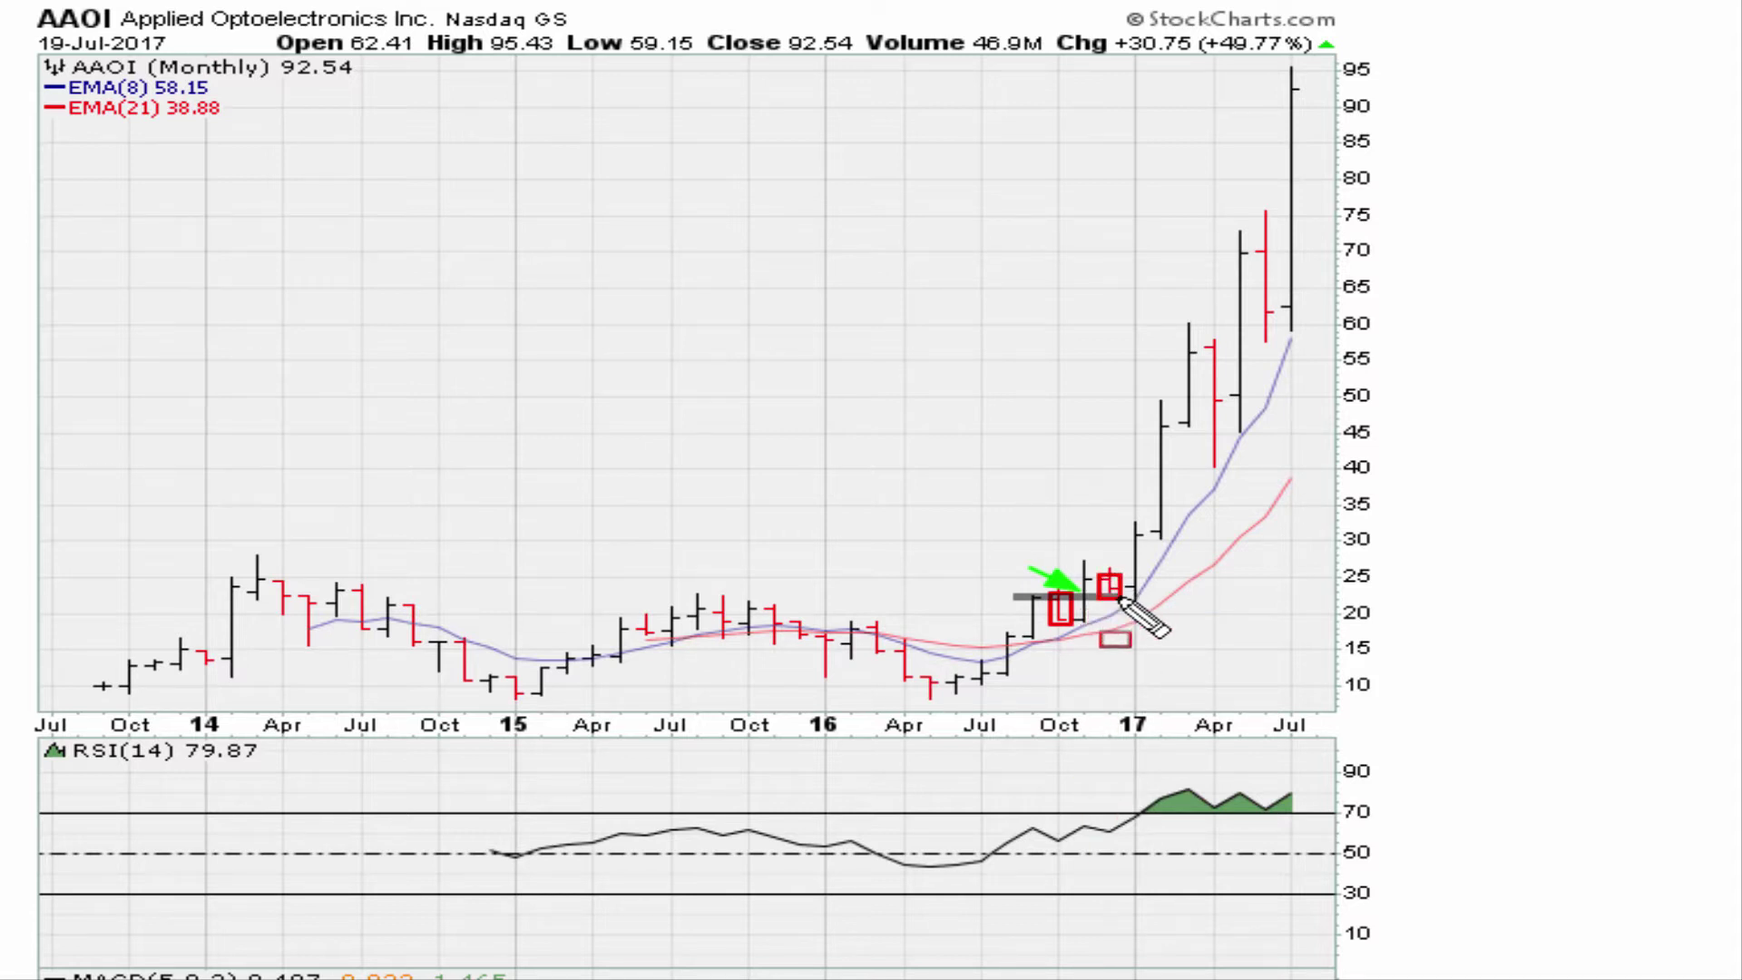
pyautogui.hotkey('ctrl', 'z')
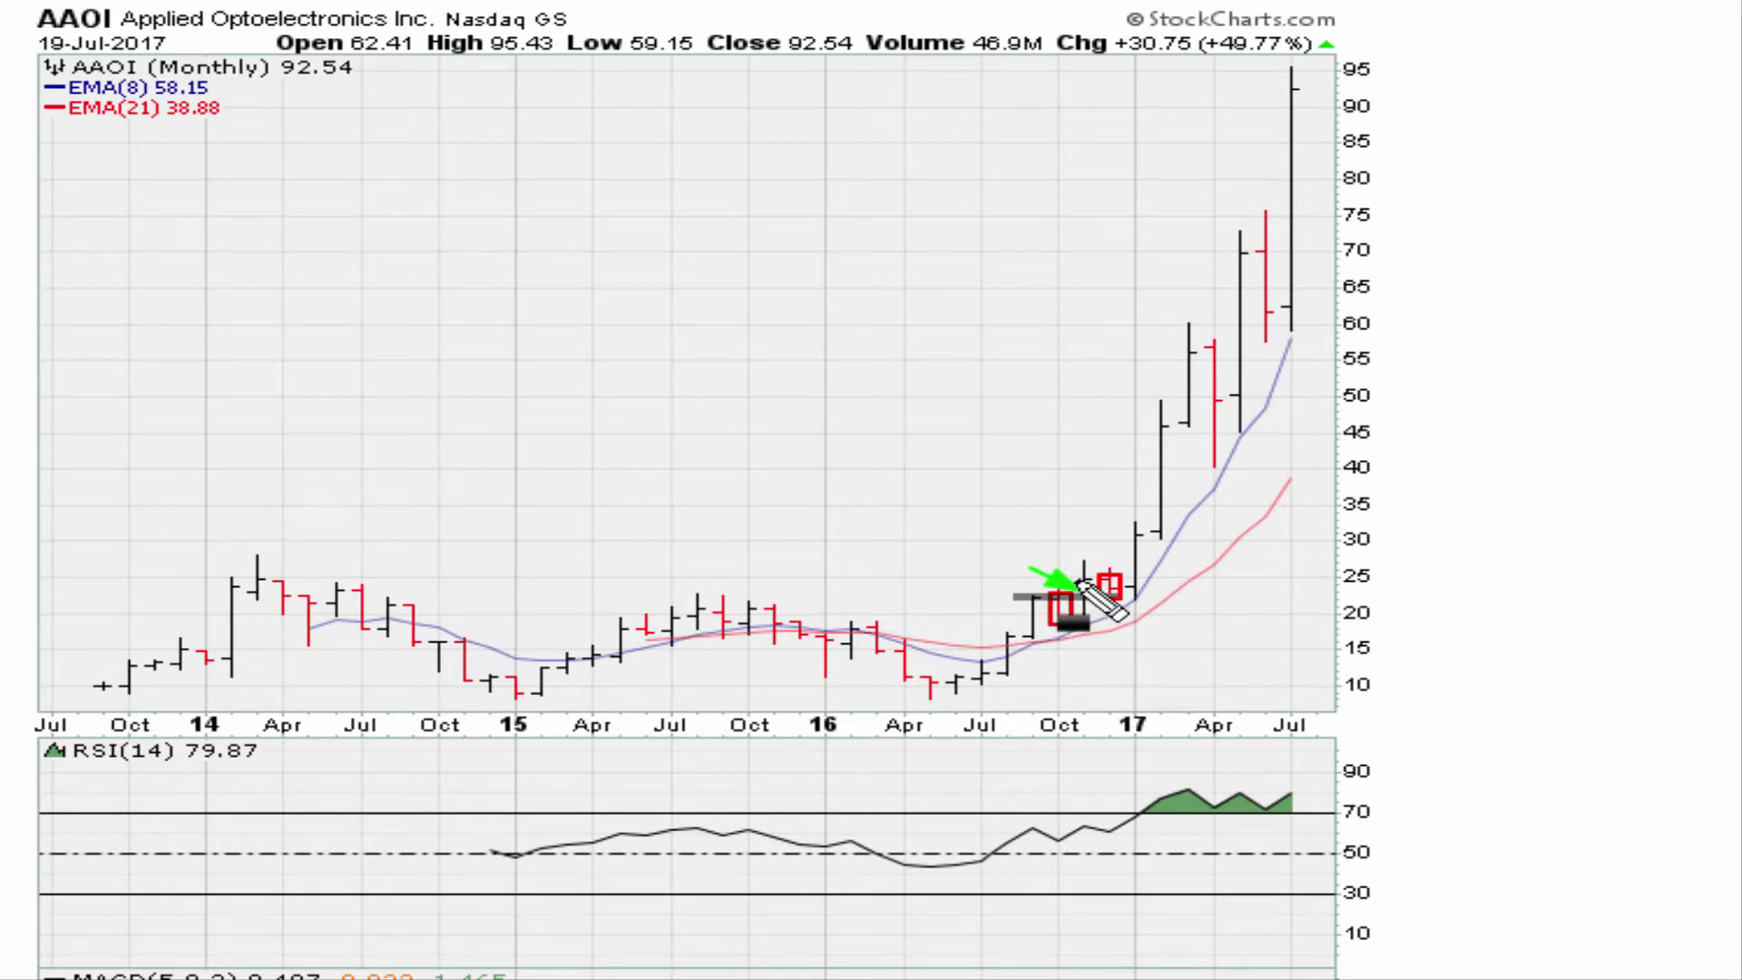
pyautogui.moveTo(1080, 579); pyautogui.dragTo(1195, 578)
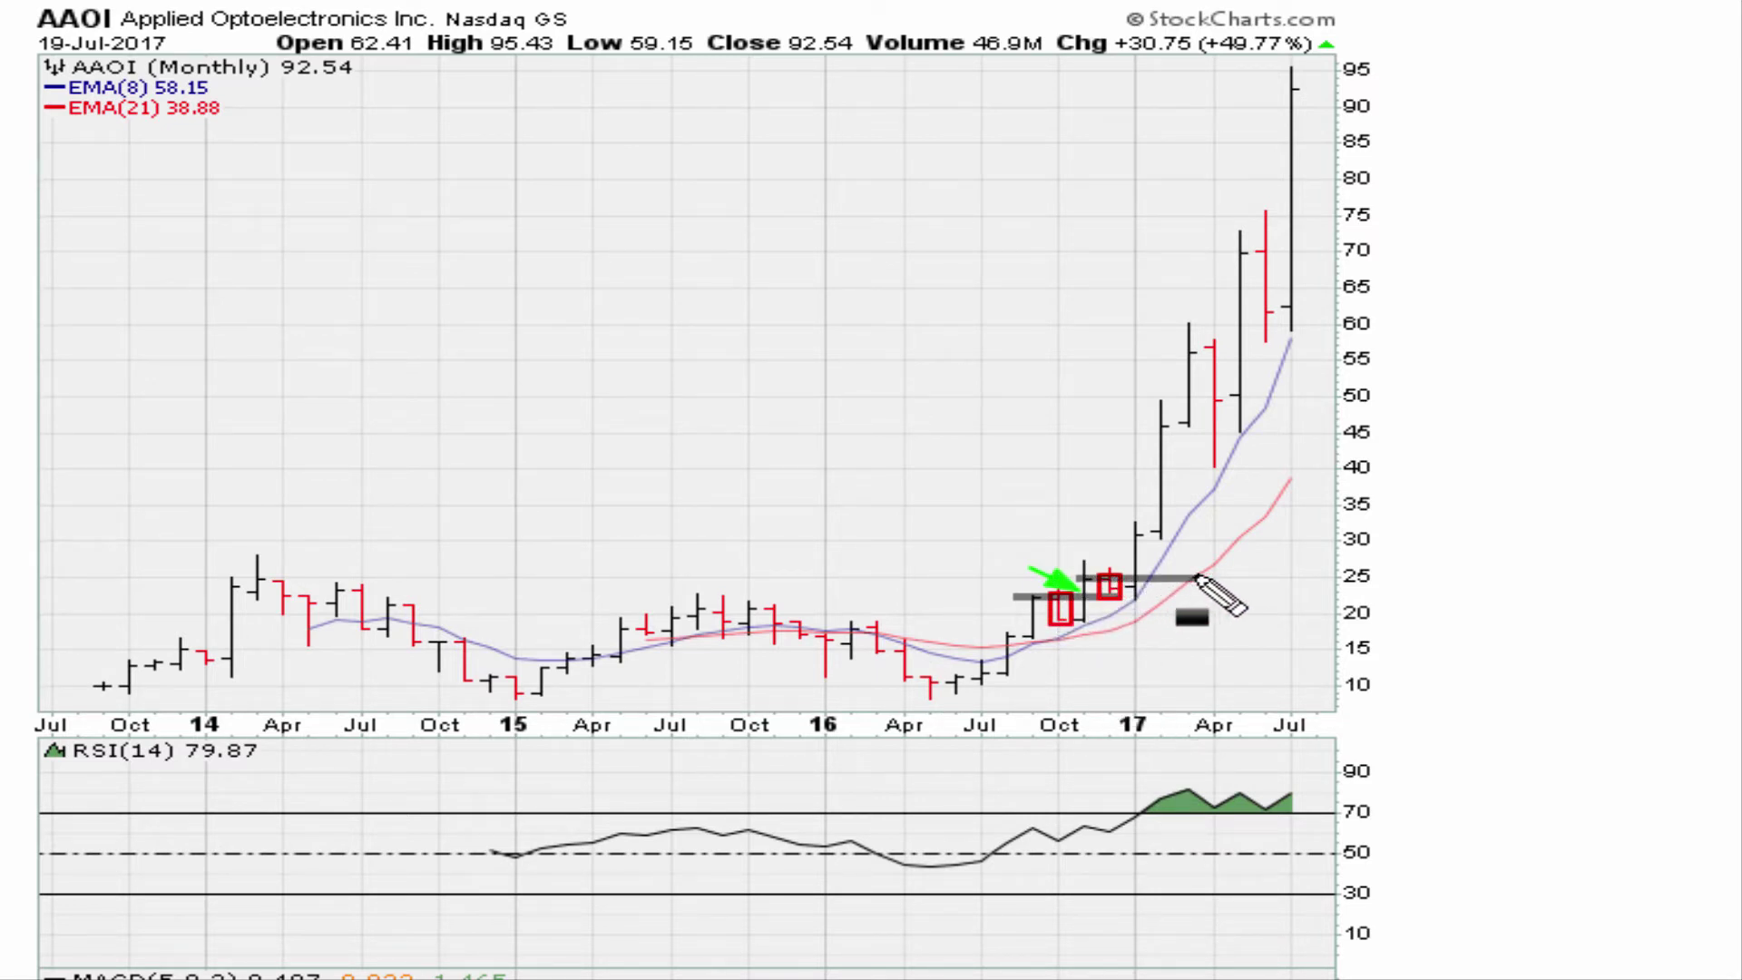
pyautogui.moveTo(1102, 534); pyautogui.dragTo(1128, 569)
pyautogui.hotkey('ctrl', 'z')
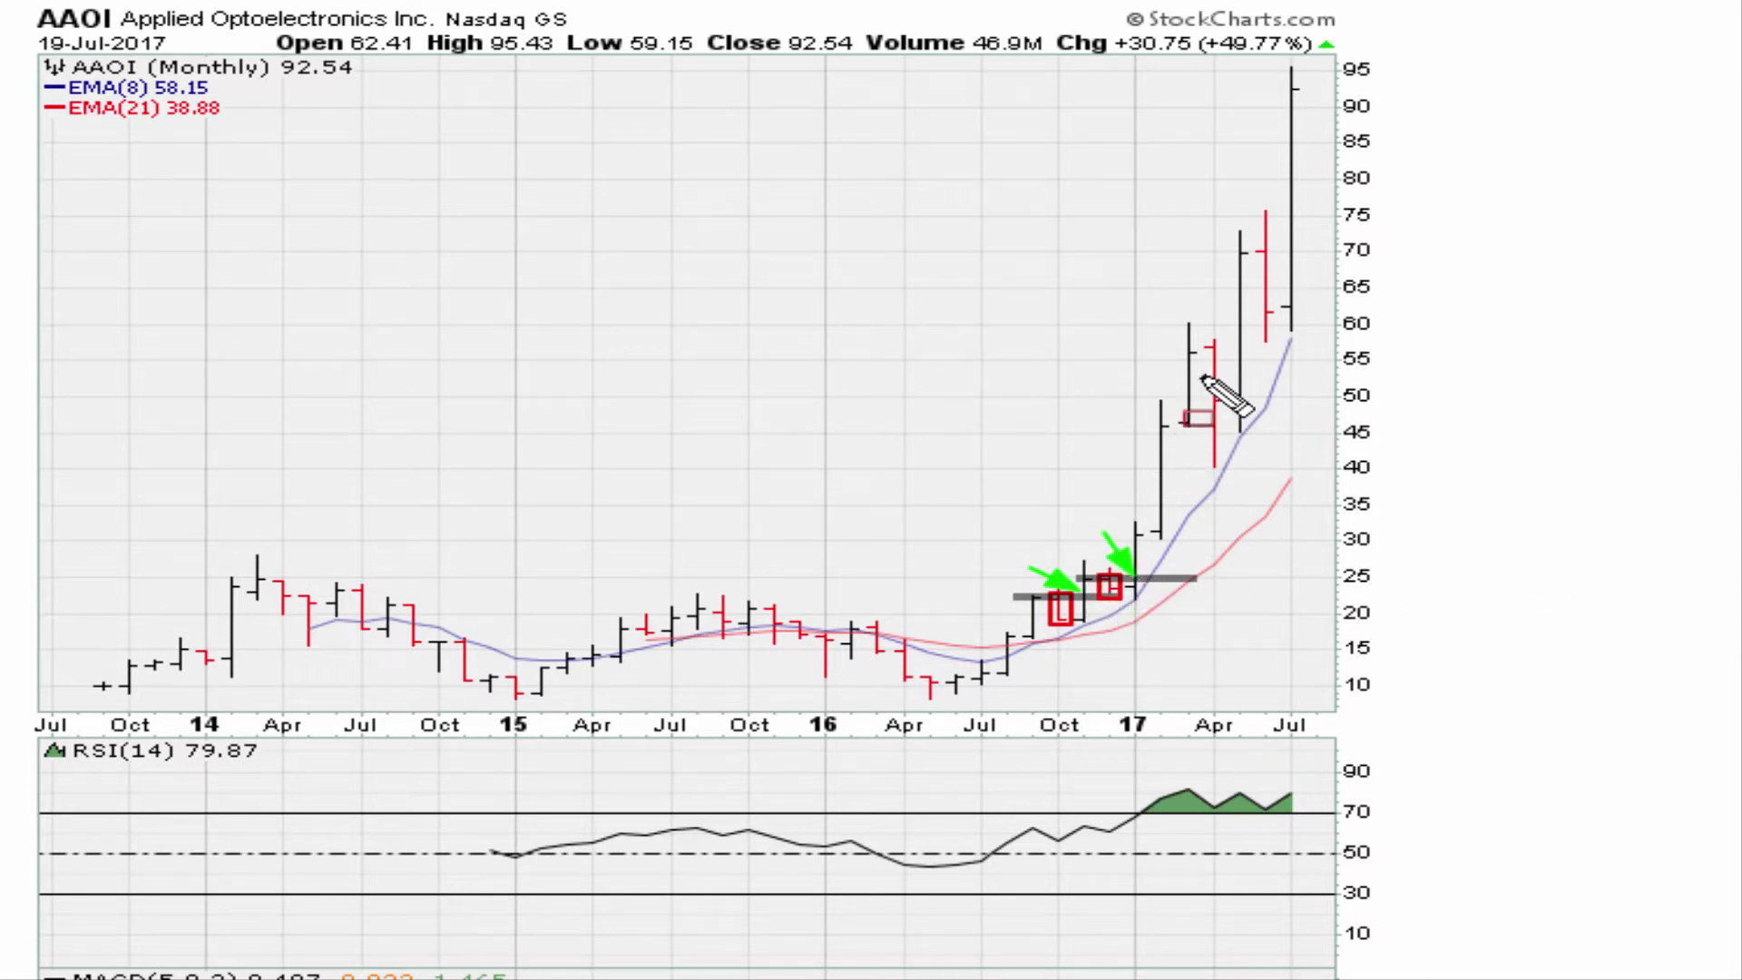
# Box the April 2017 pullback bar in red, add a grey breakout line at about 56, and point a green arrow at the May bar.
pyautogui.moveTo(1191, 393); pyautogui.dragTo(1232, 424)
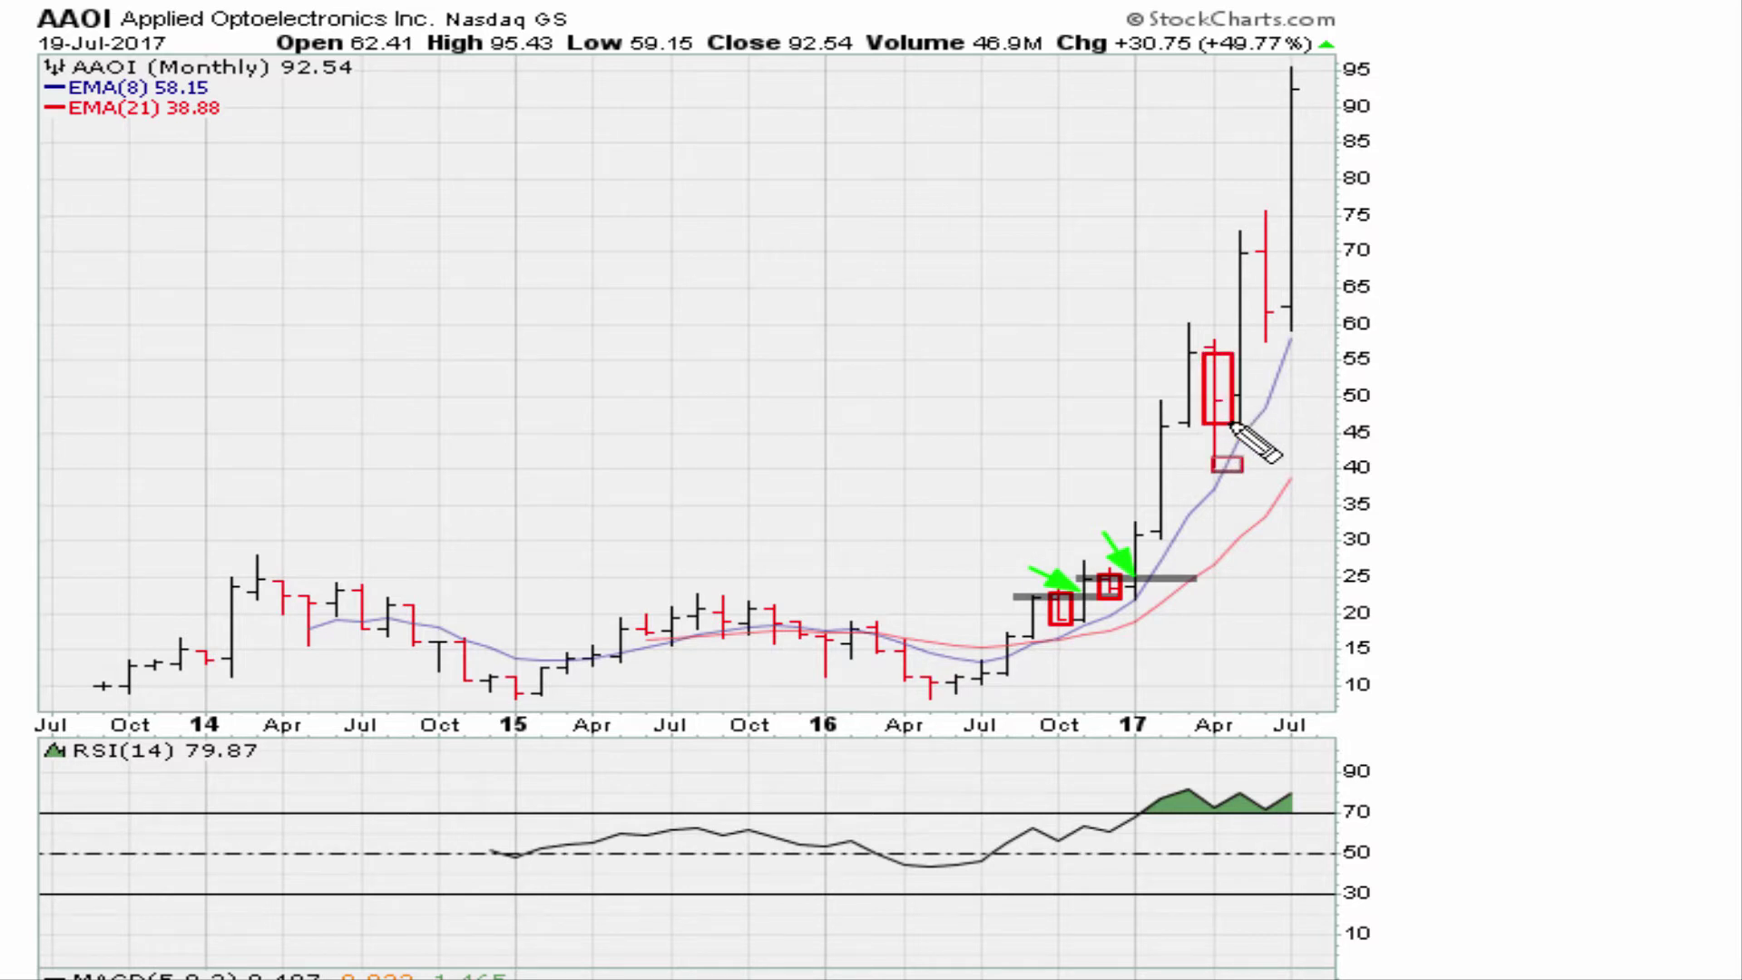
pyautogui.hotkey('ctrl', 'z')
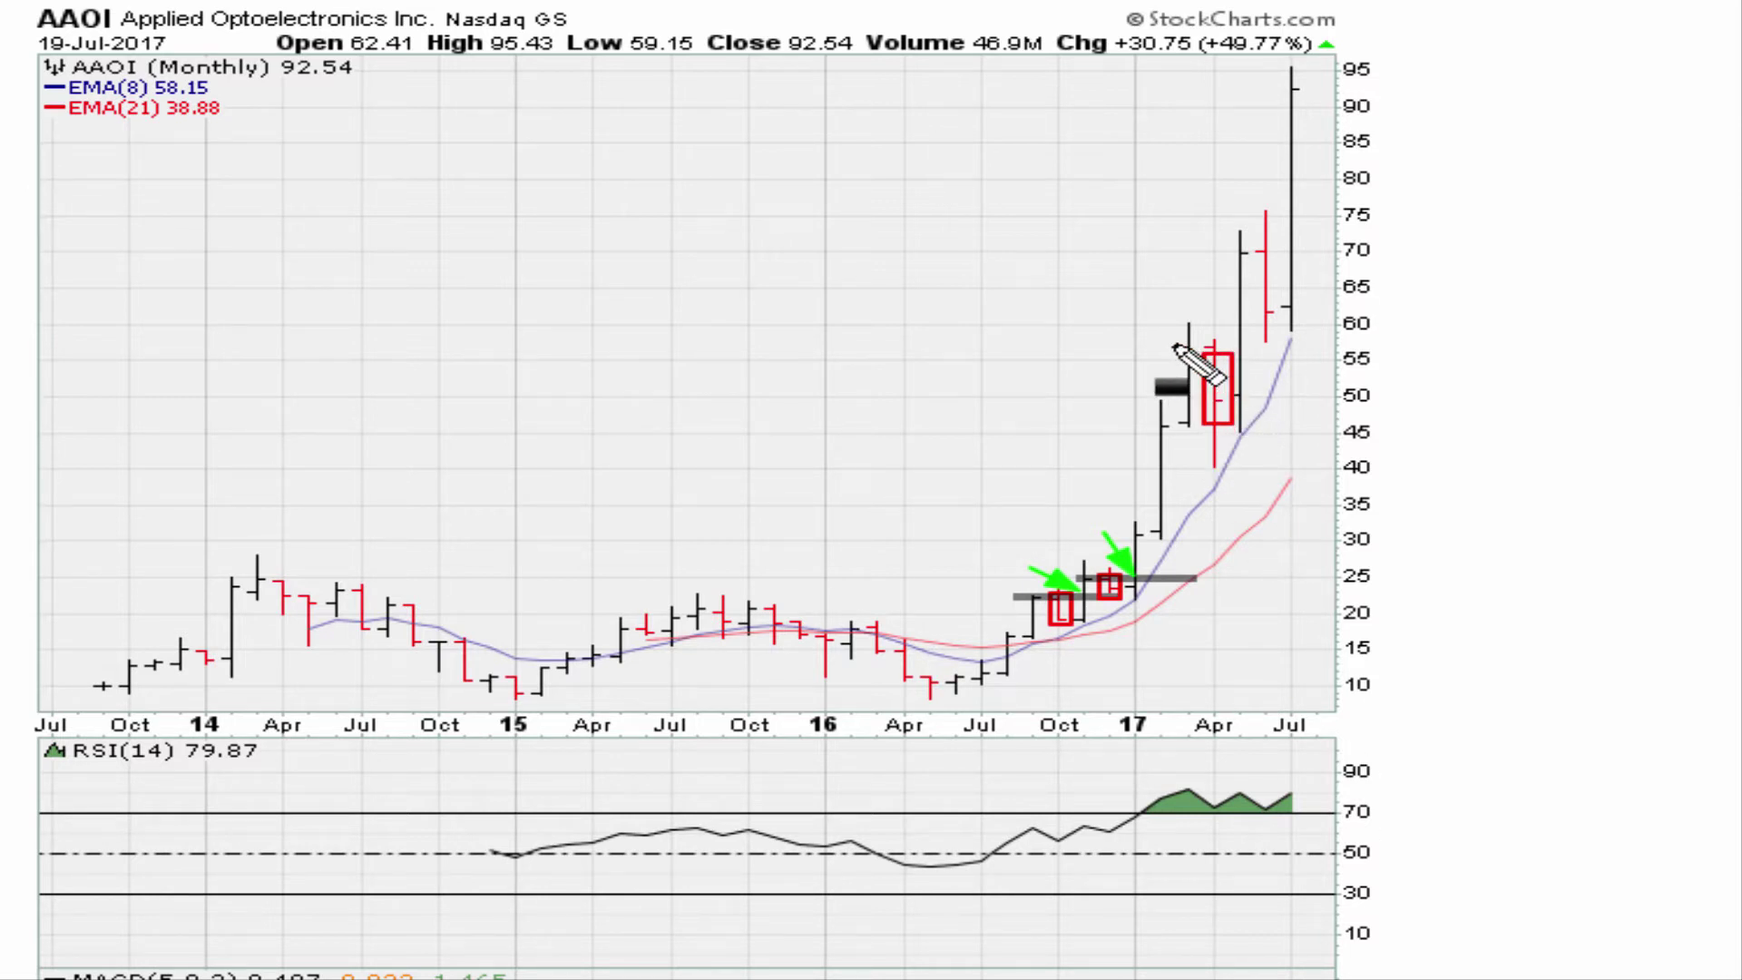
pyautogui.moveTo(1175, 353); pyautogui.dragTo(1285, 353)
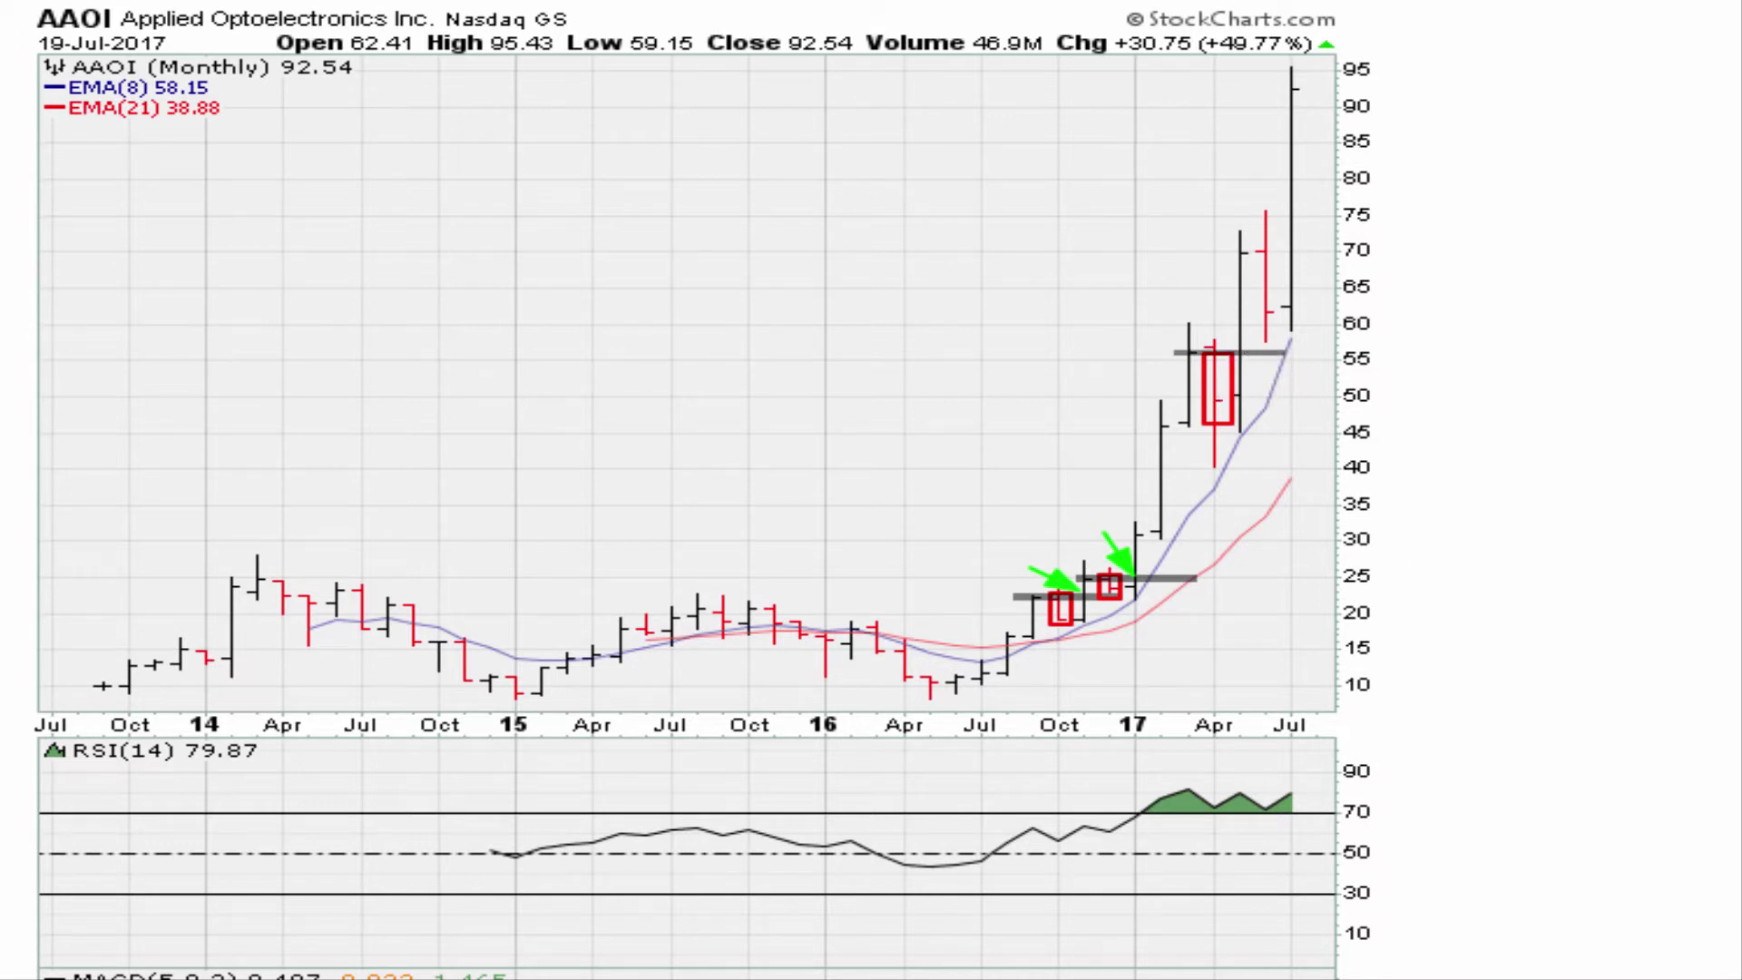
pyautogui.moveTo(1196, 317); pyautogui.dragTo(1240, 343)
# Box the June 2017 pullback in red, mark its July breakout with a grey line at about 70 and a green arrow, and clear all markings.
pyautogui.moveTo(1248, 253); pyautogui.dragTo(1282, 336)
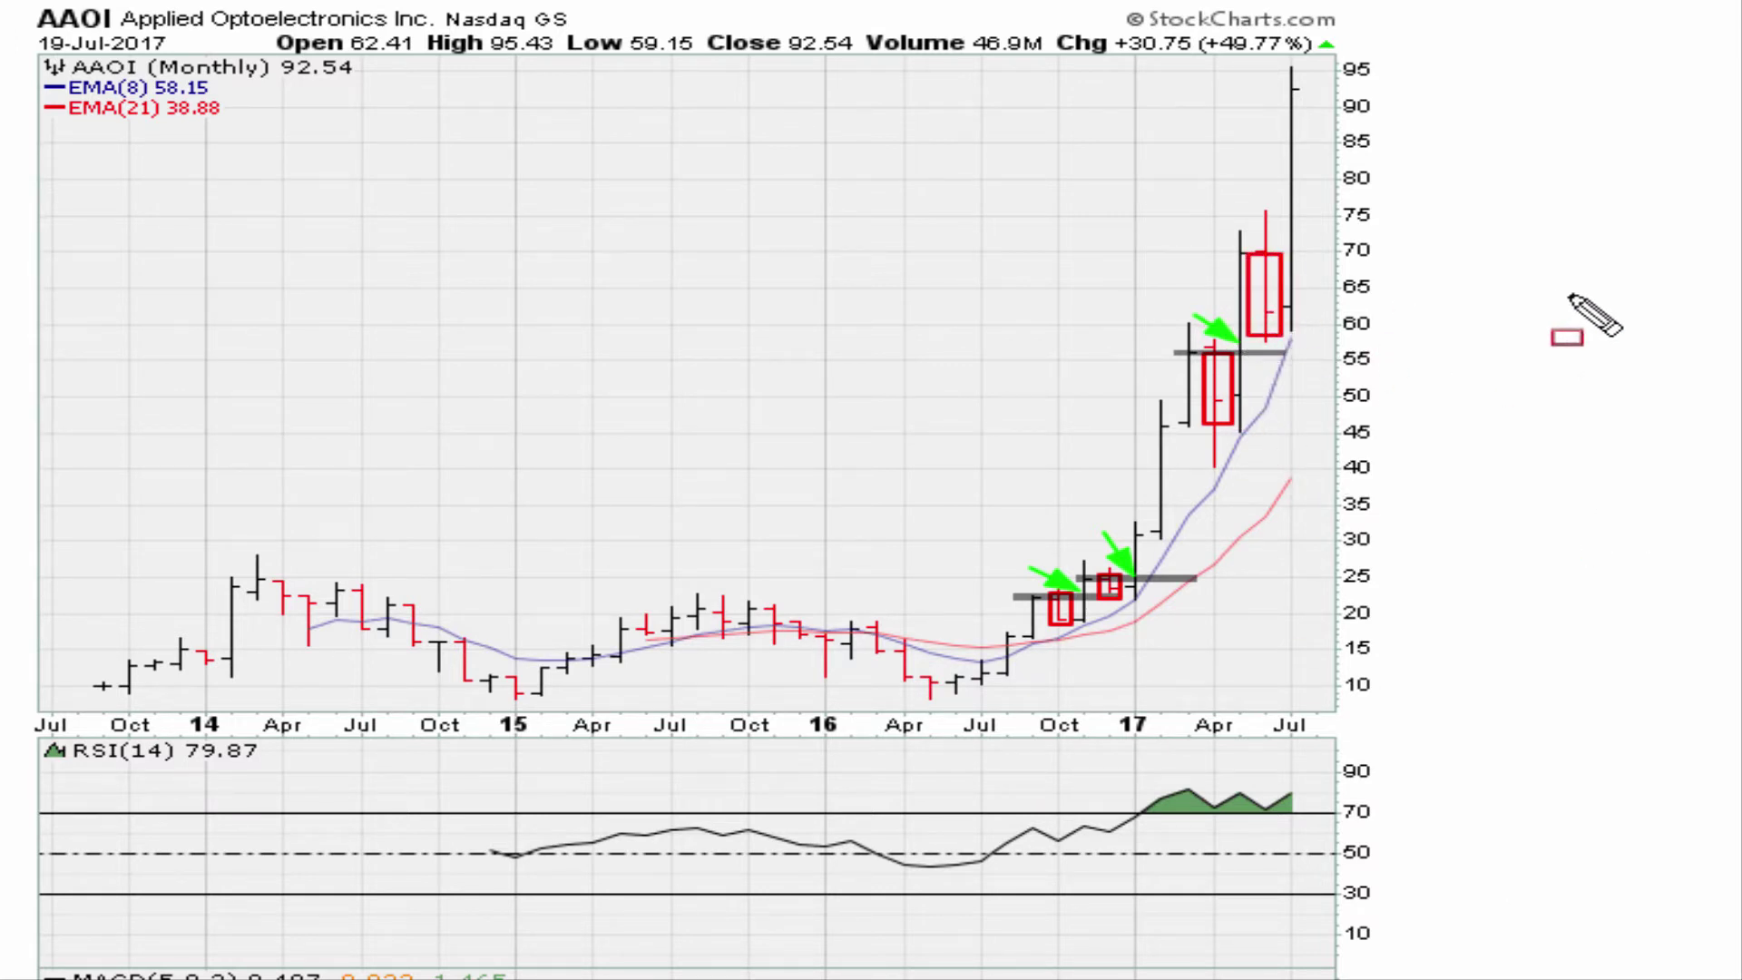
pyautogui.press('l')
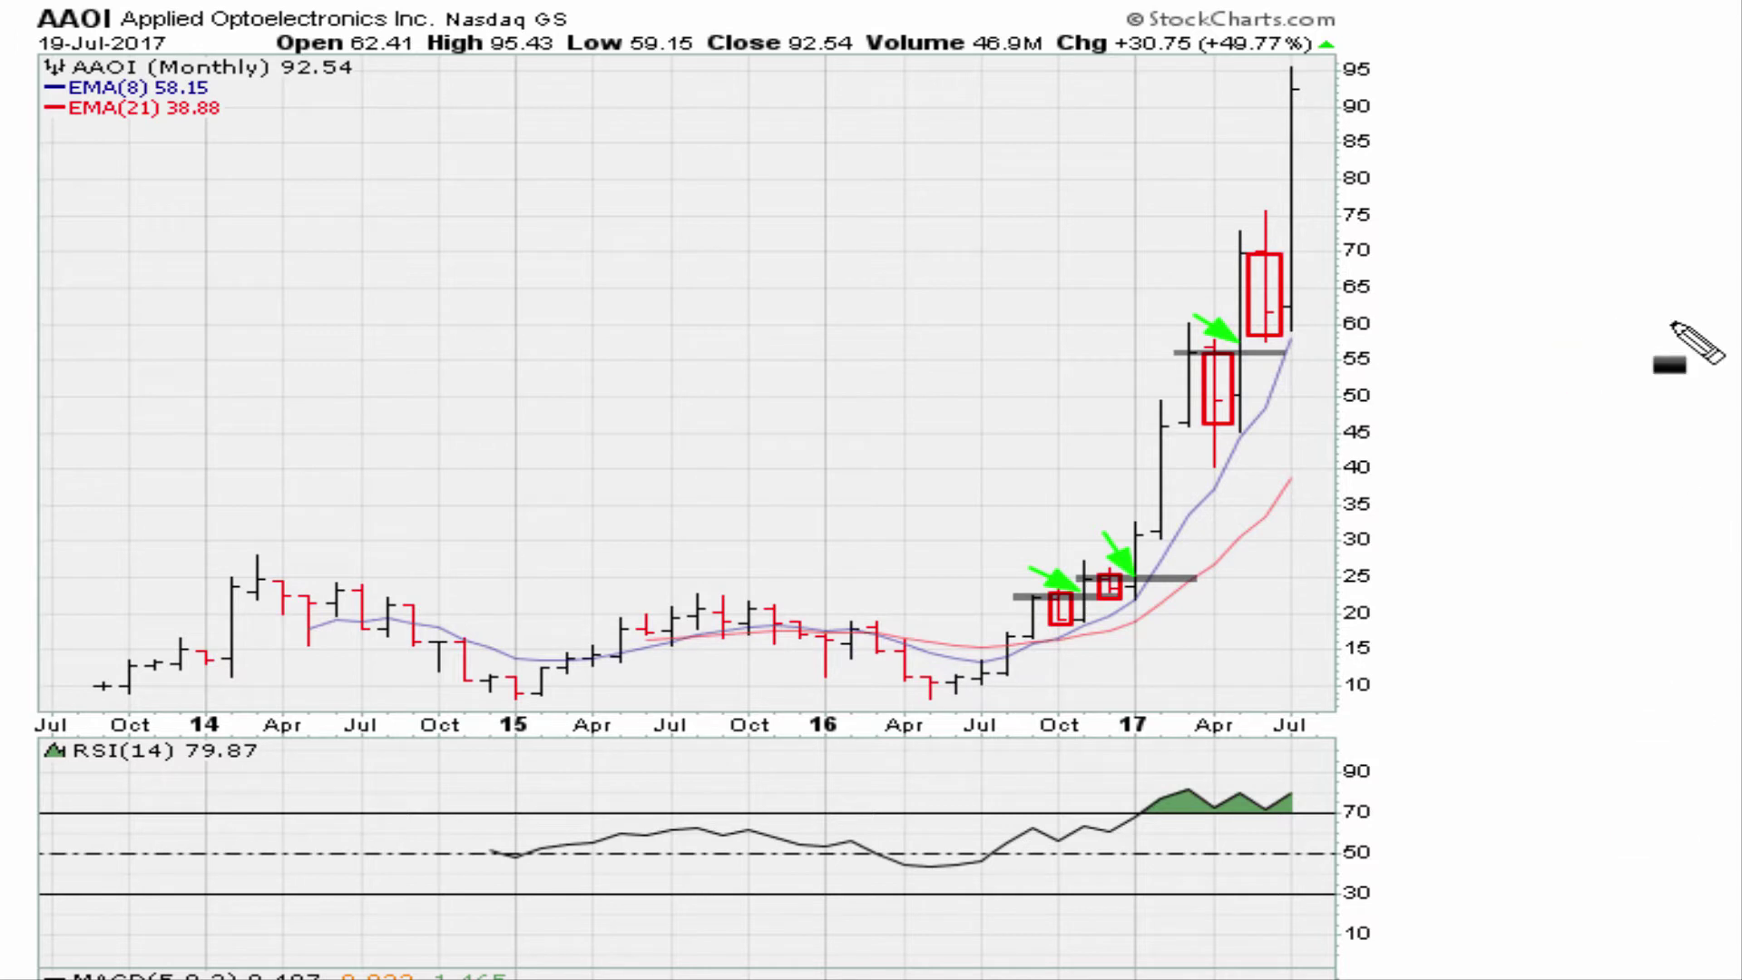
pyautogui.moveTo(1217, 254); pyautogui.dragTo(1347, 252)
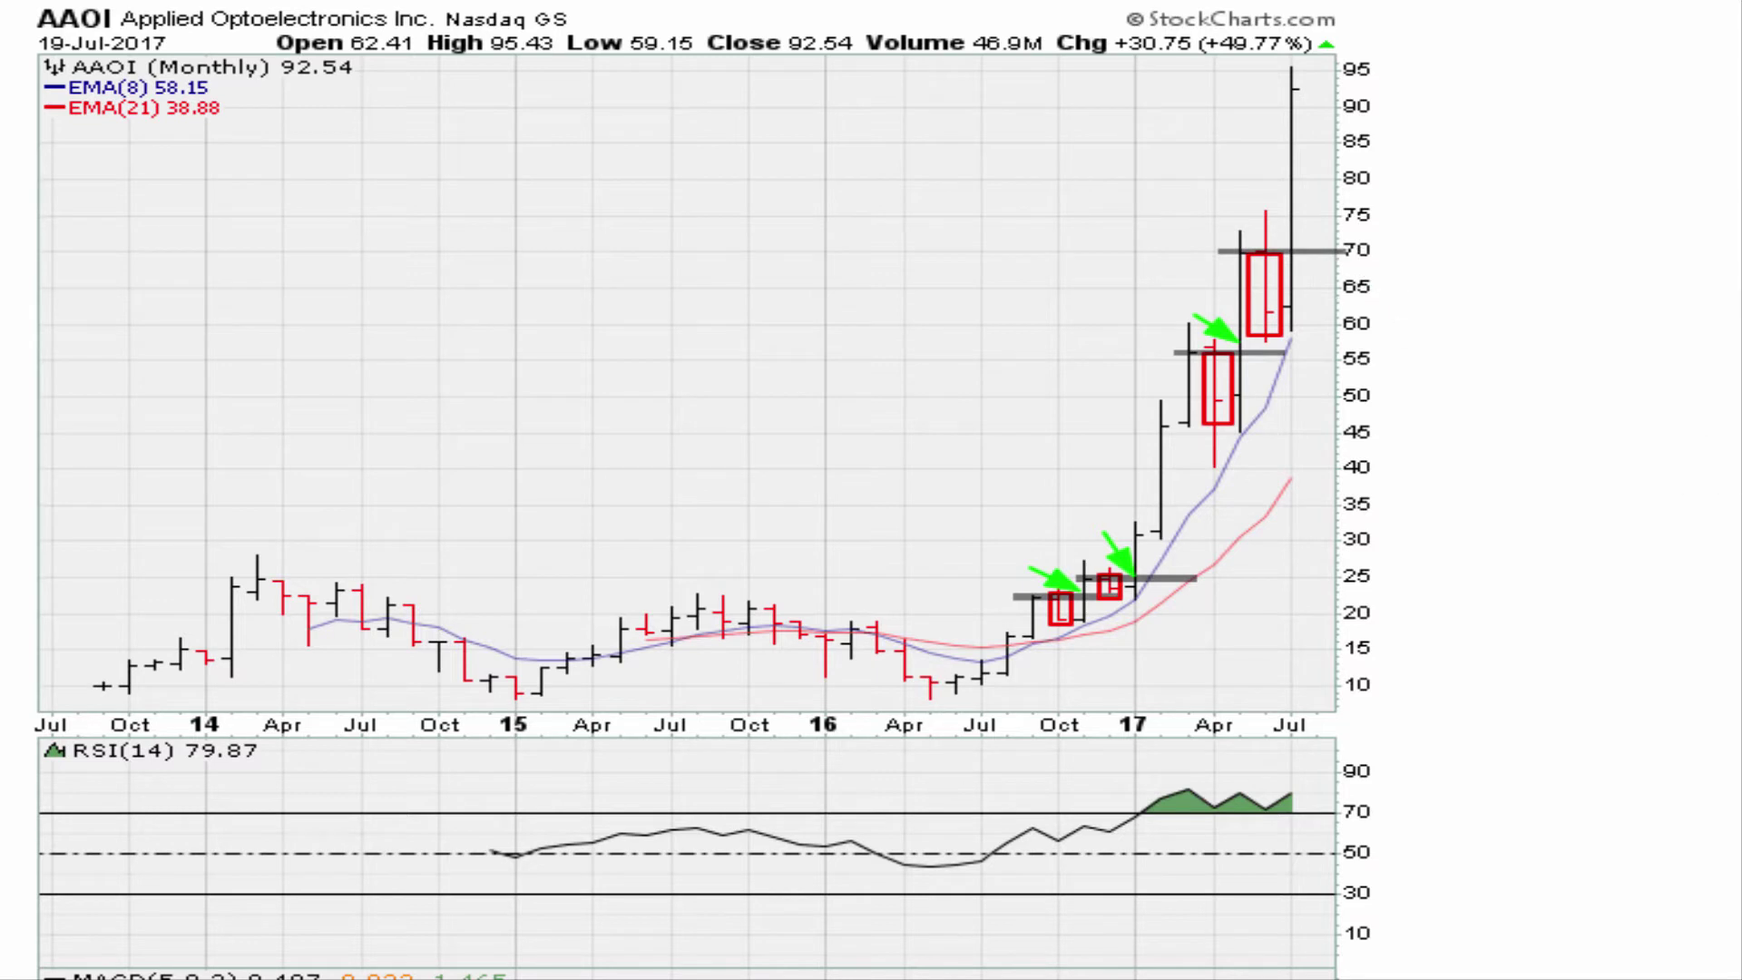
pyautogui.moveTo(1243, 193); pyautogui.dragTo(1290, 247)
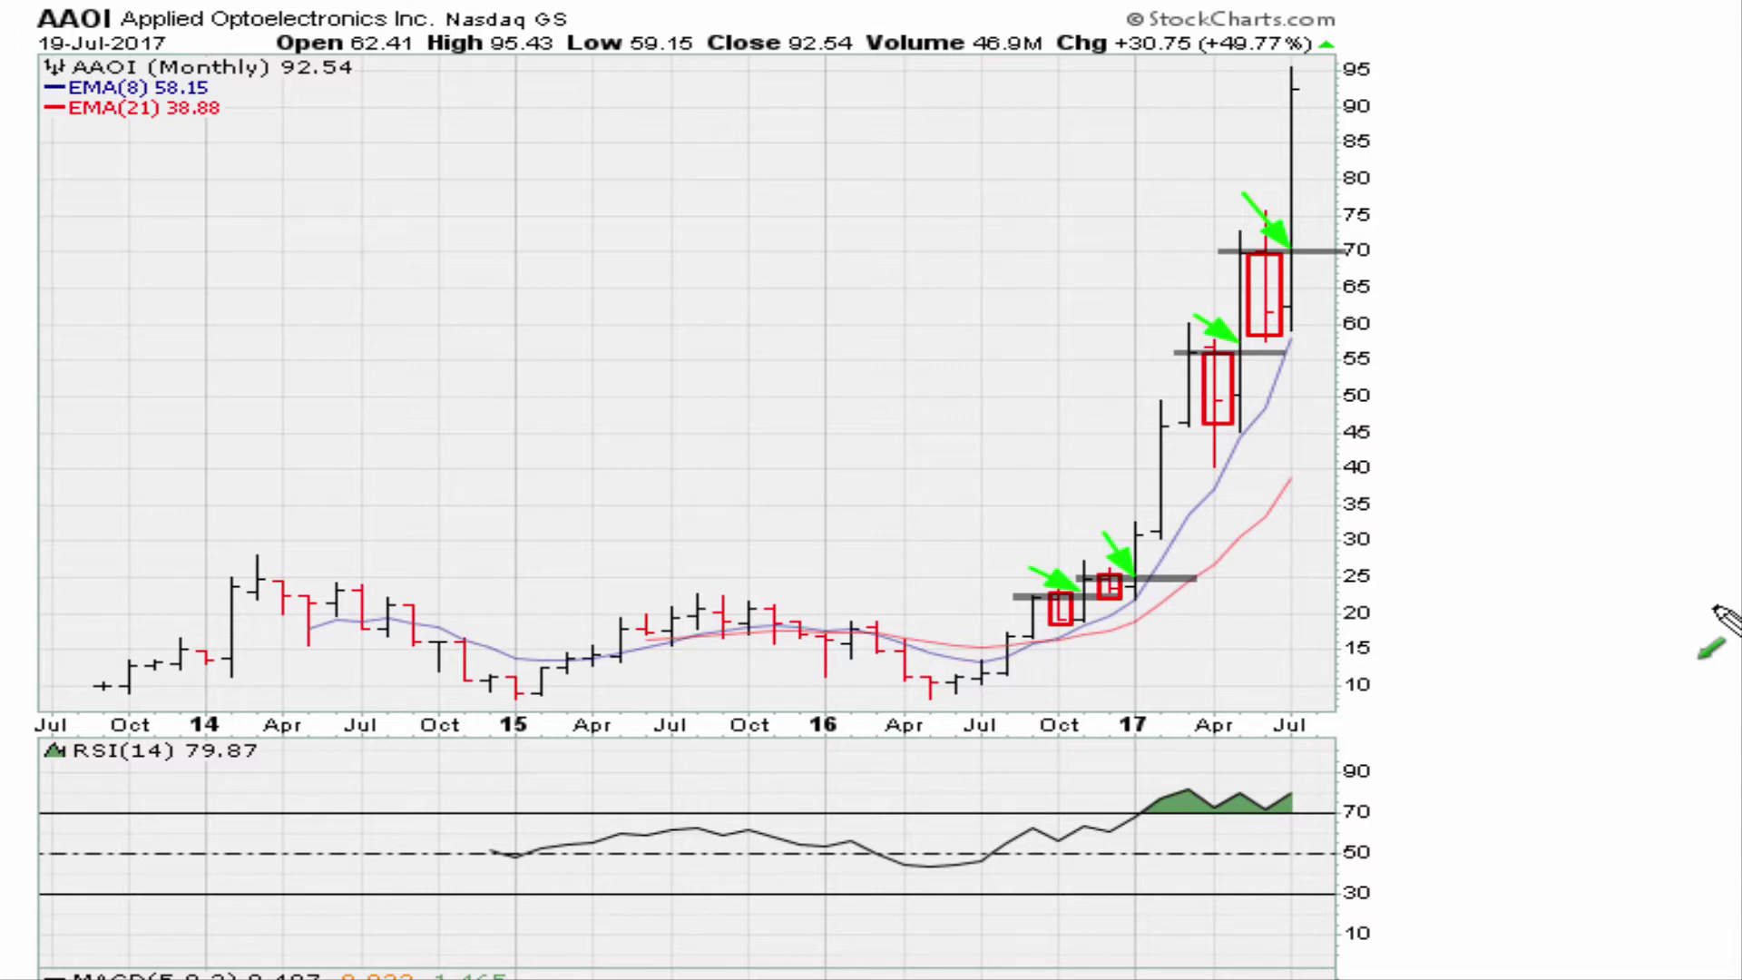
pyautogui.press('Escape')
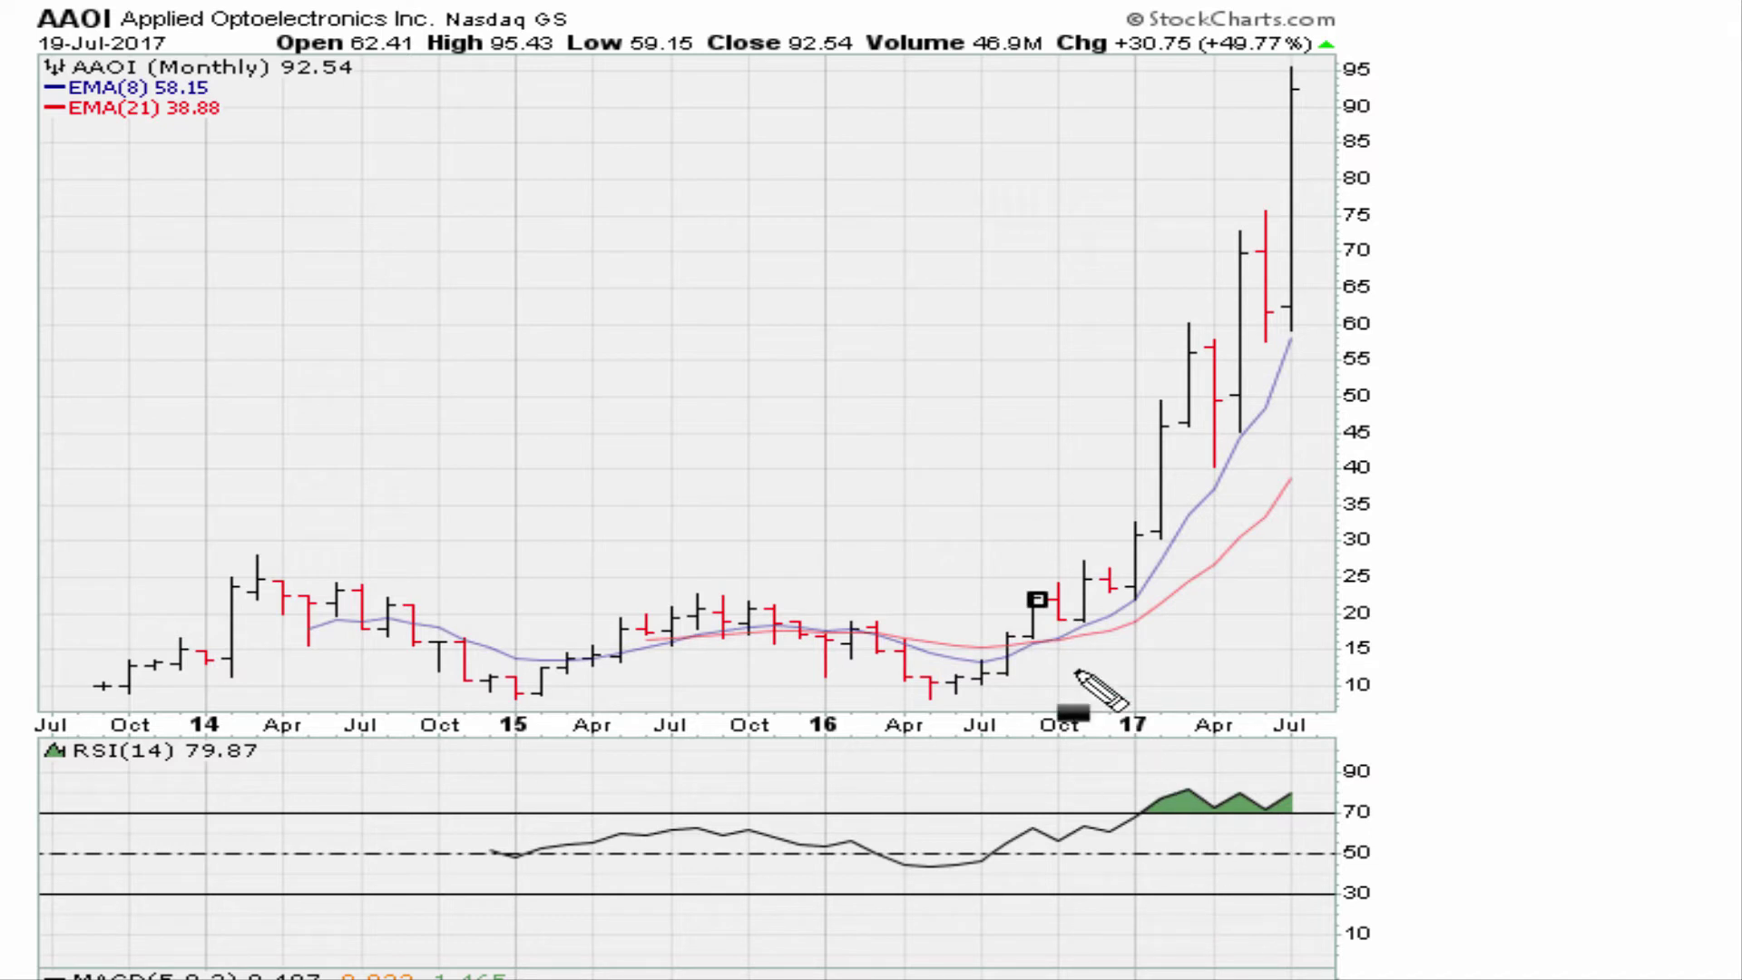
# Mark breakouts above the boxed September and November 2016 closes with grey lines at about 22 and 25 and green arrows.
pyautogui.moveTo(1019, 601); pyautogui.dragTo(1127, 601)
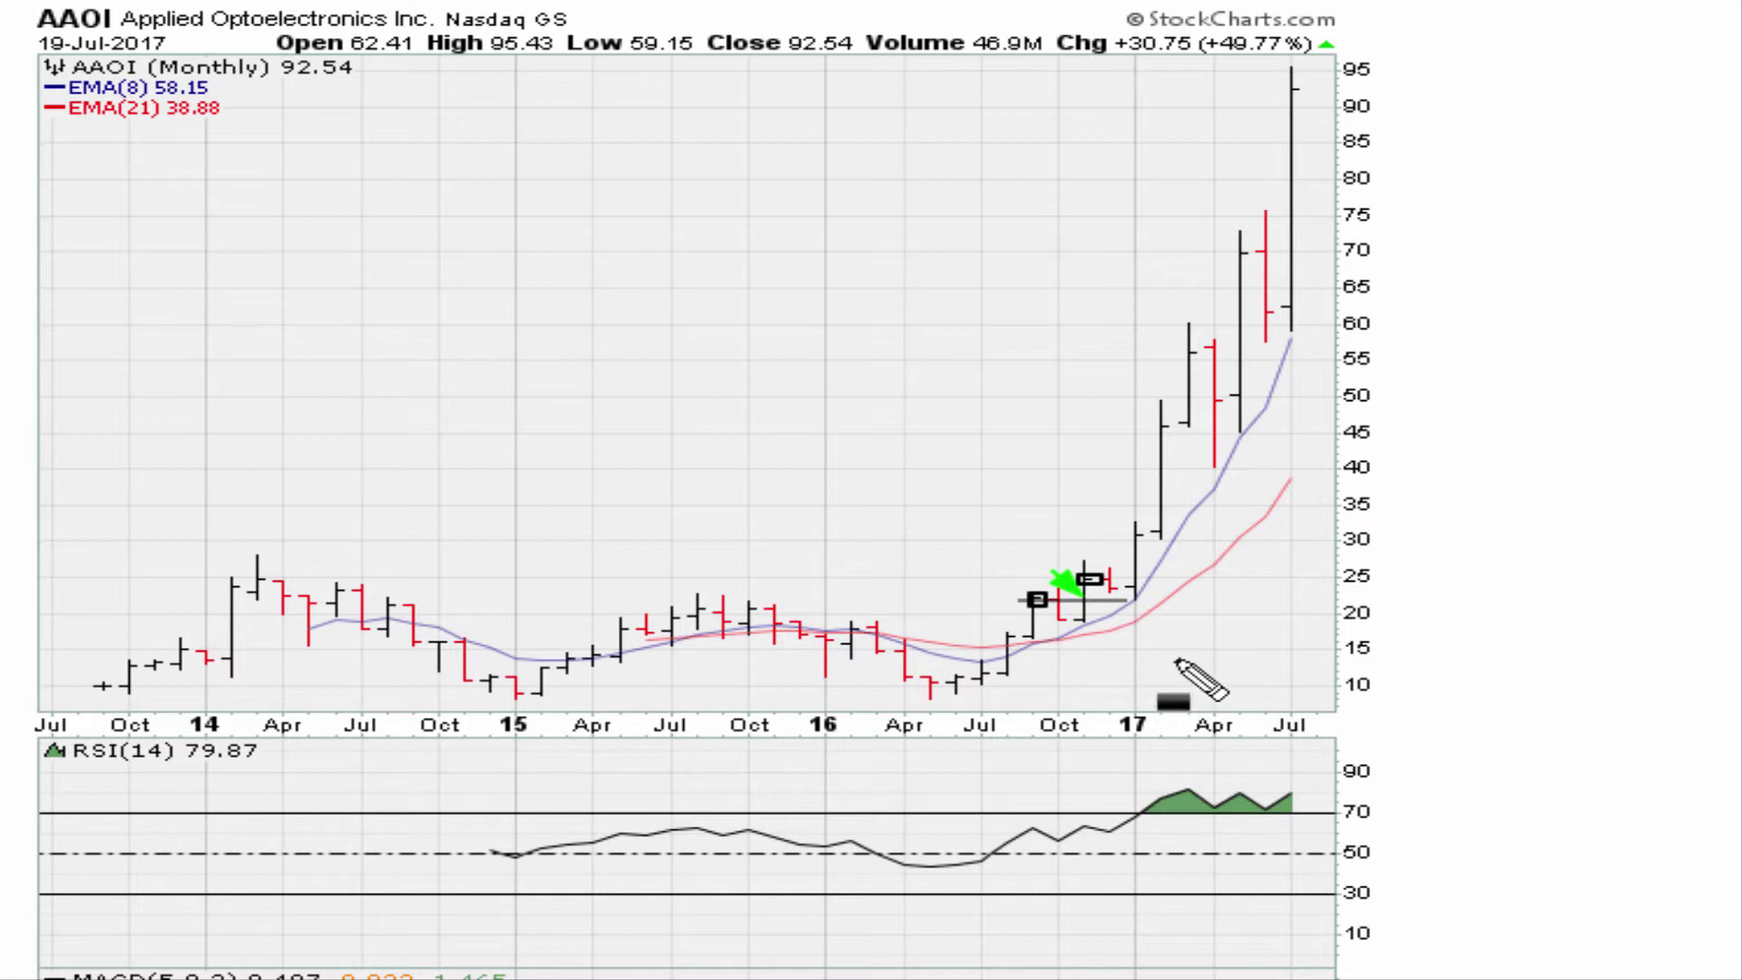
pyautogui.moveTo(1089, 581); pyautogui.dragTo(1182, 581)
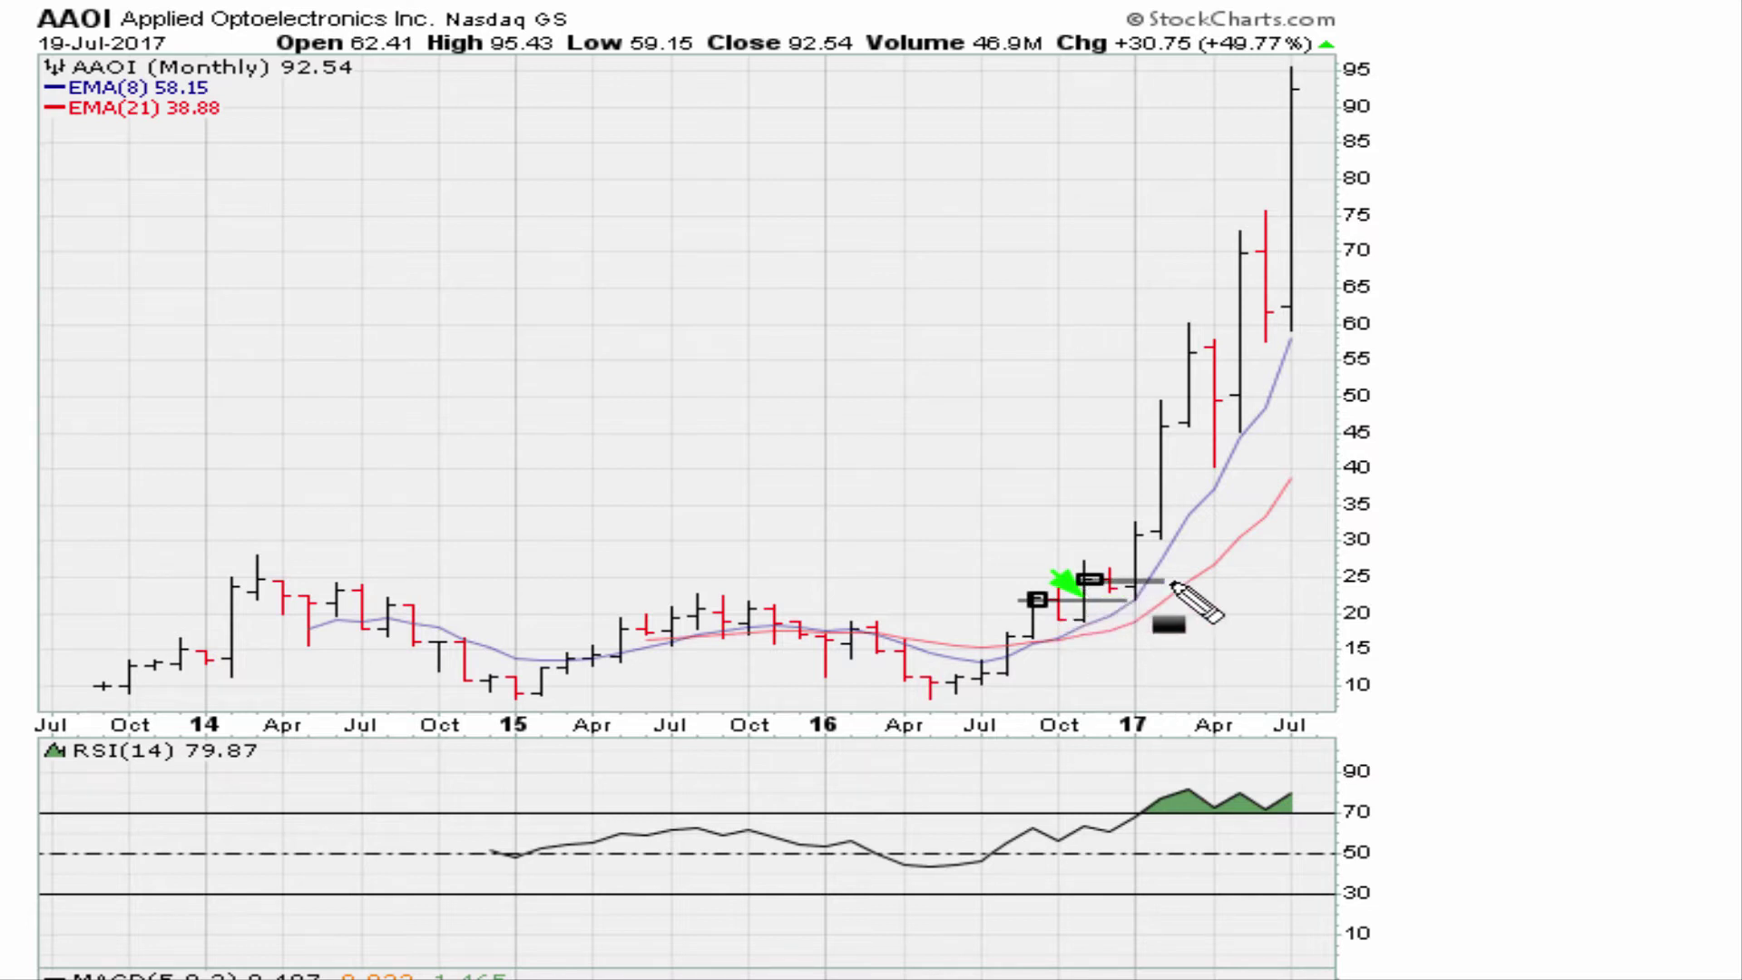
pyautogui.moveTo(1101, 542); pyautogui.dragTo(1130, 579)
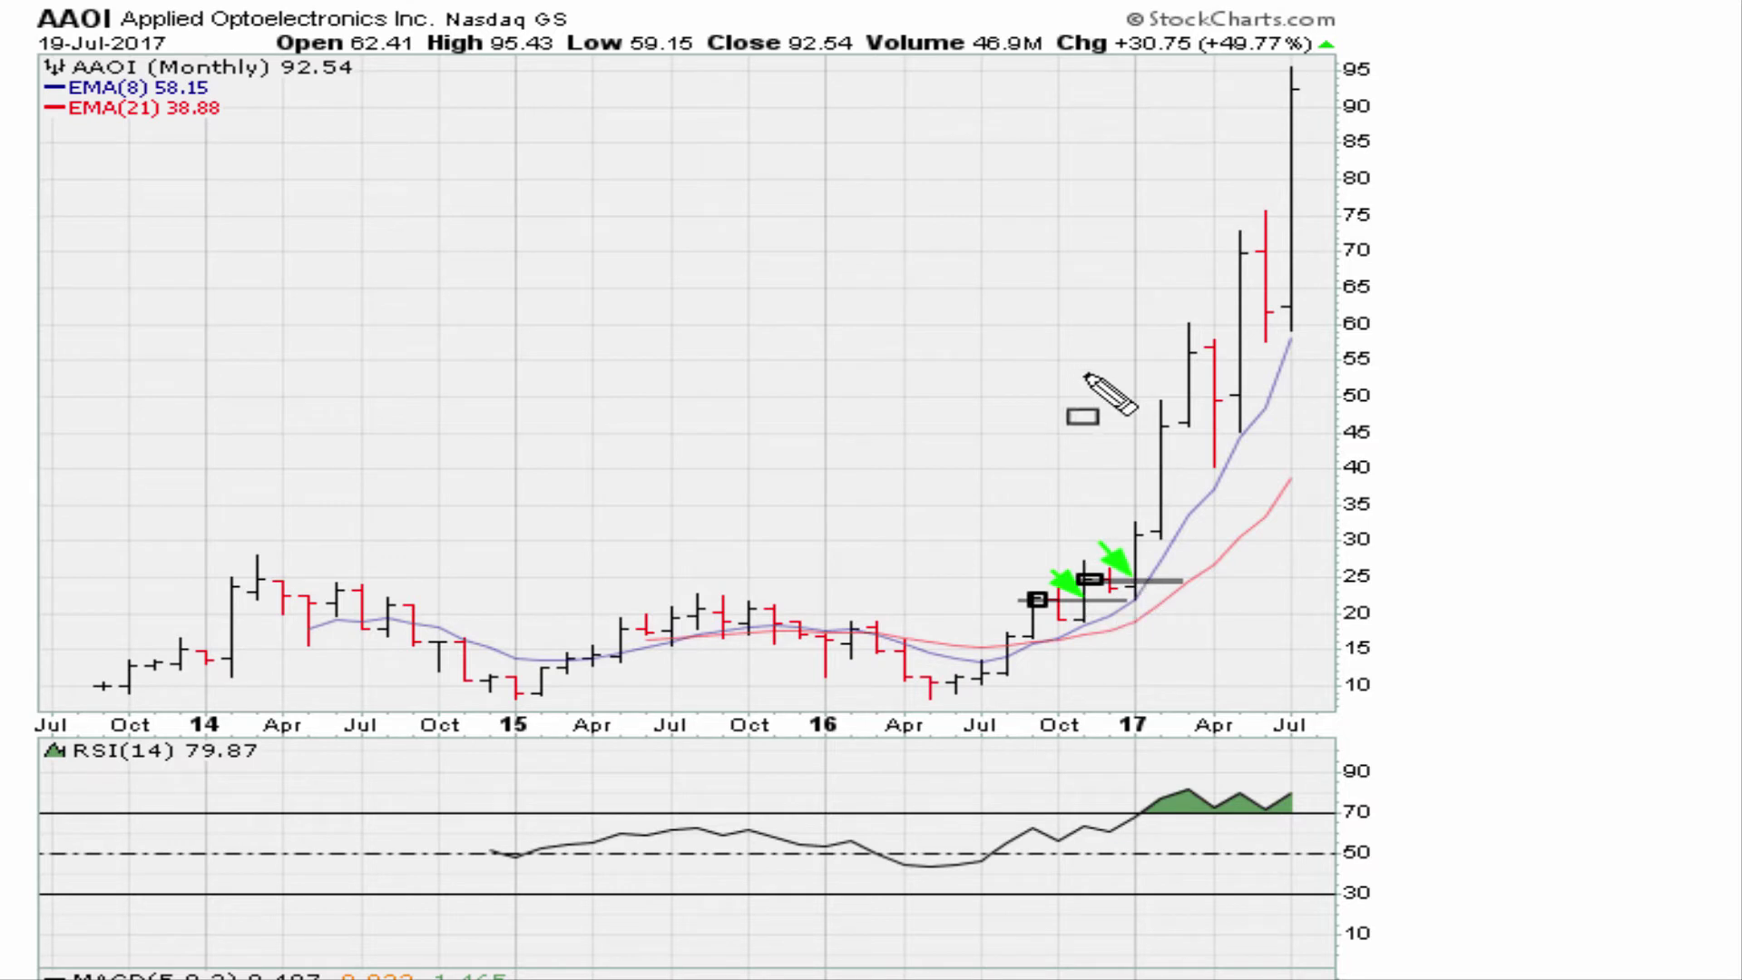
# Box the March 2017 close, extend a grey line from it at about 56, and point a green arrow at the May breakout.
pyautogui.click(1186, 352)
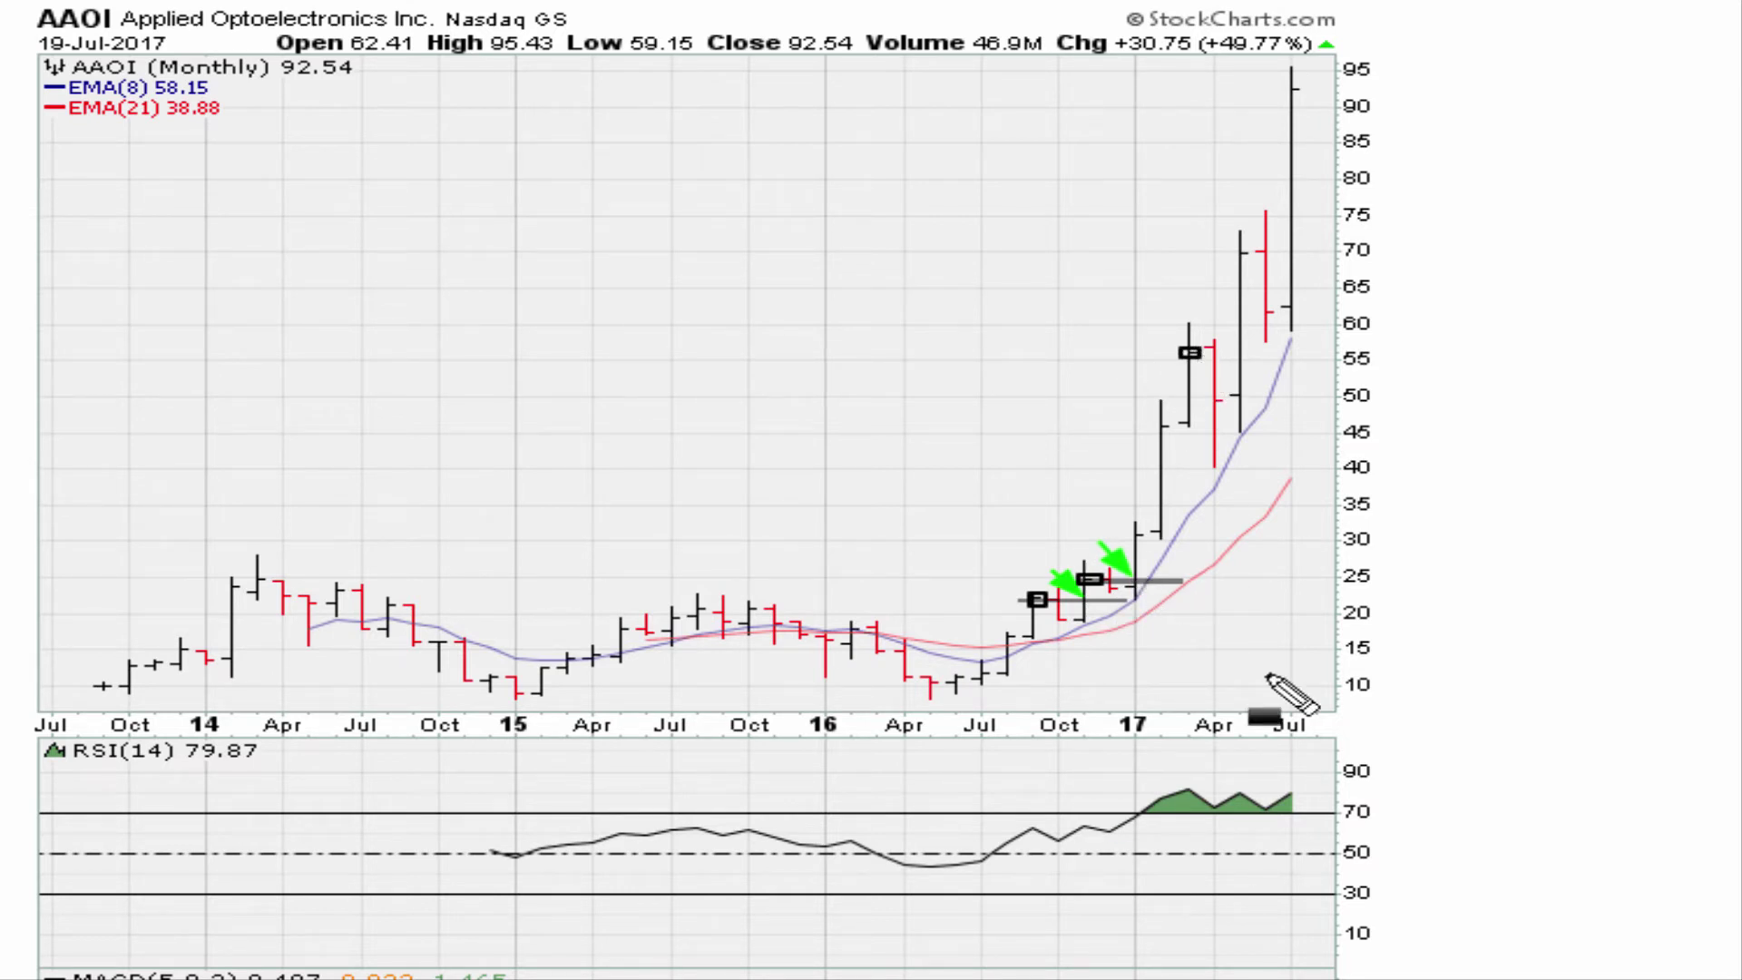
pyautogui.moveTo(1173, 356)
pyautogui.mouseDown()
pyautogui.moveTo(1322, 356)
pyautogui.moveTo(1308, 355)
pyautogui.mouseUp()
pyautogui.moveTo(1189, 306); pyautogui.dragTo(1235, 348)
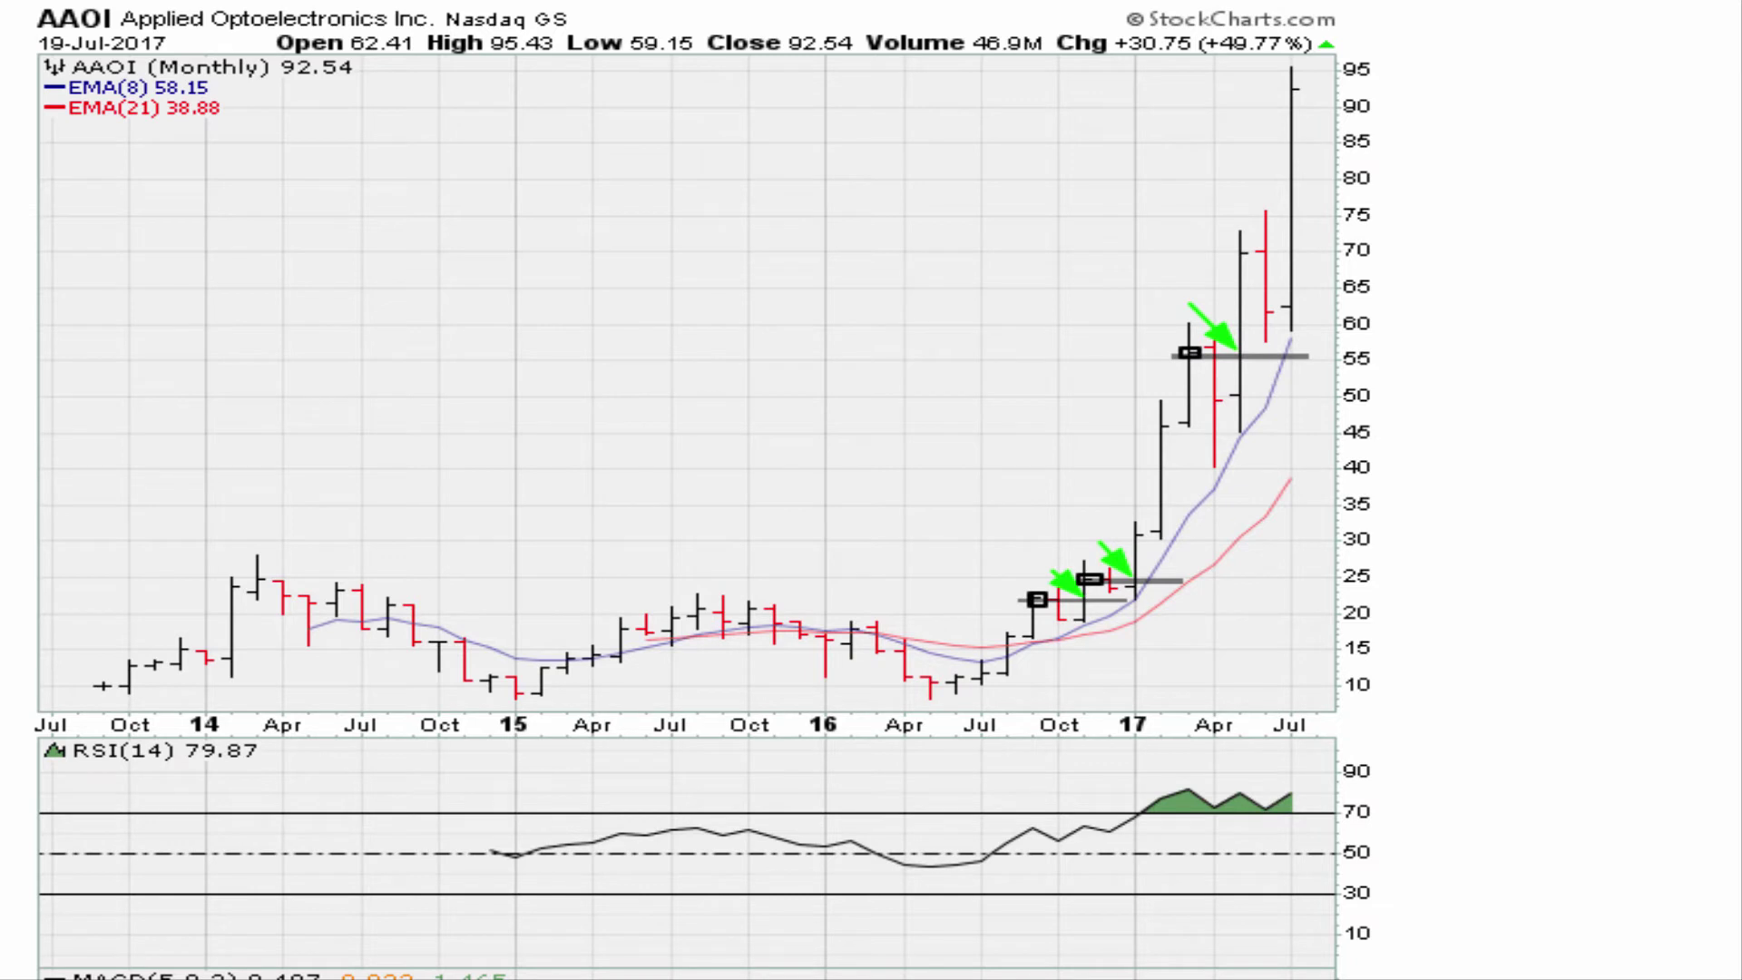
# Box the May 2017 close, add a grey line at about 70 with a green arrow at the July breakout, and clear all markings.
pyautogui.click(1236, 252)
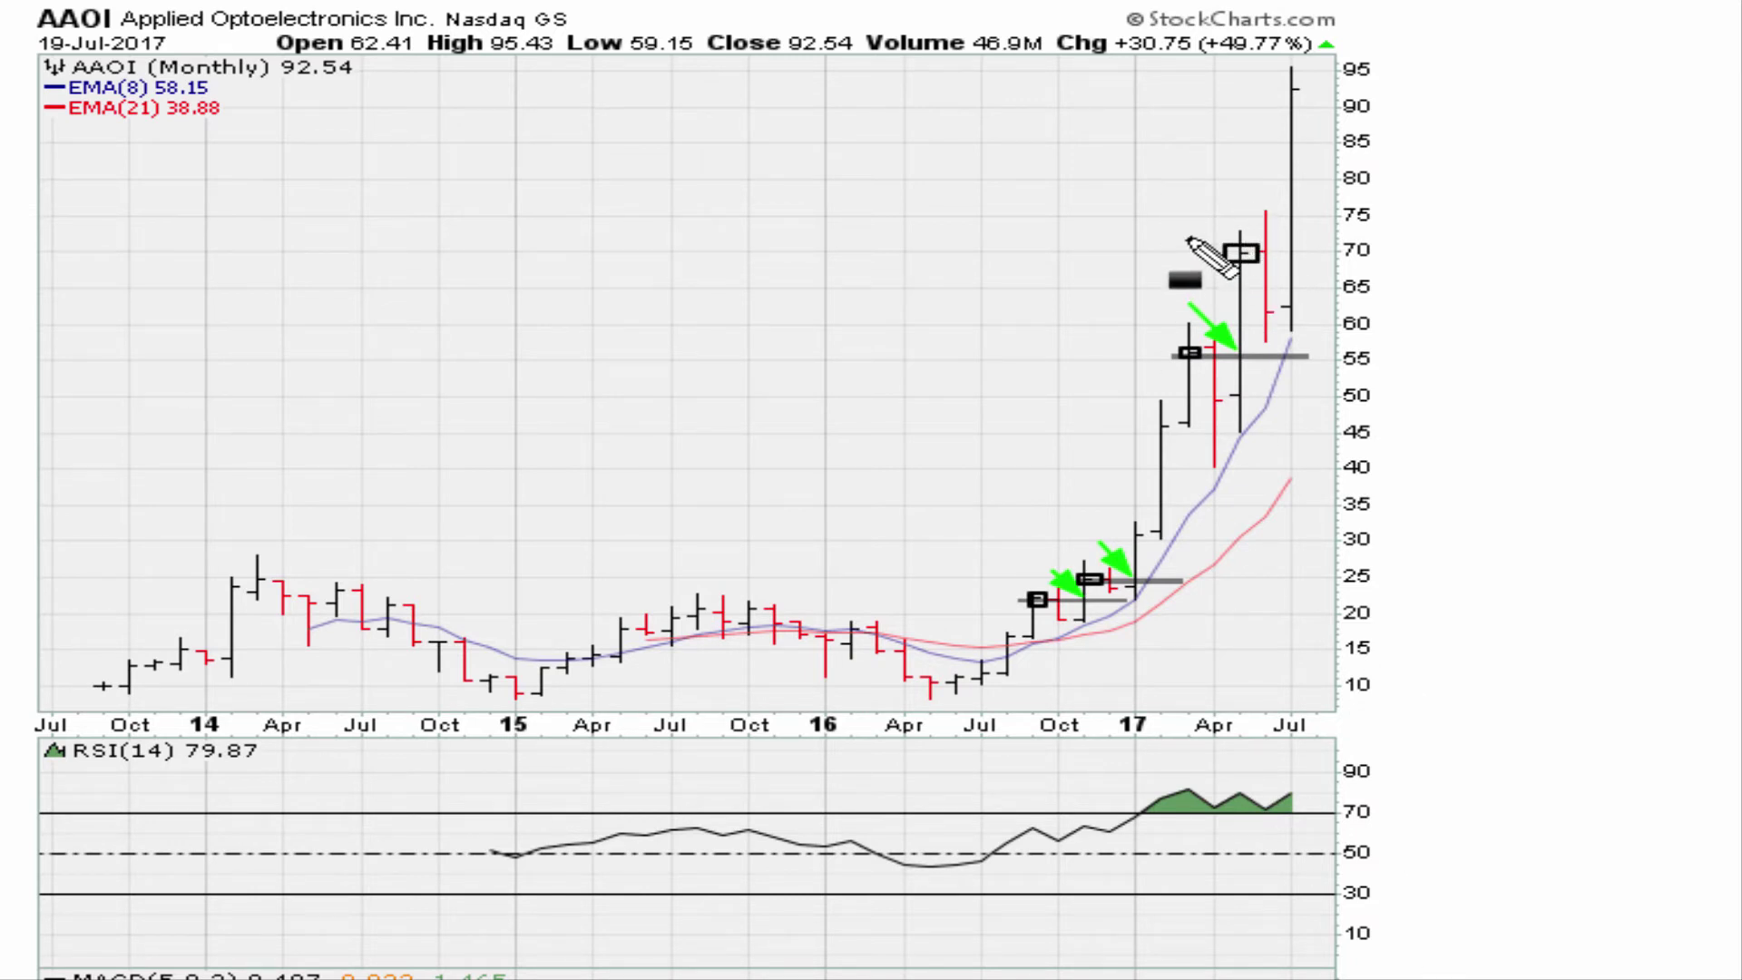
pyautogui.moveTo(1208, 253); pyautogui.dragTo(1360, 253)
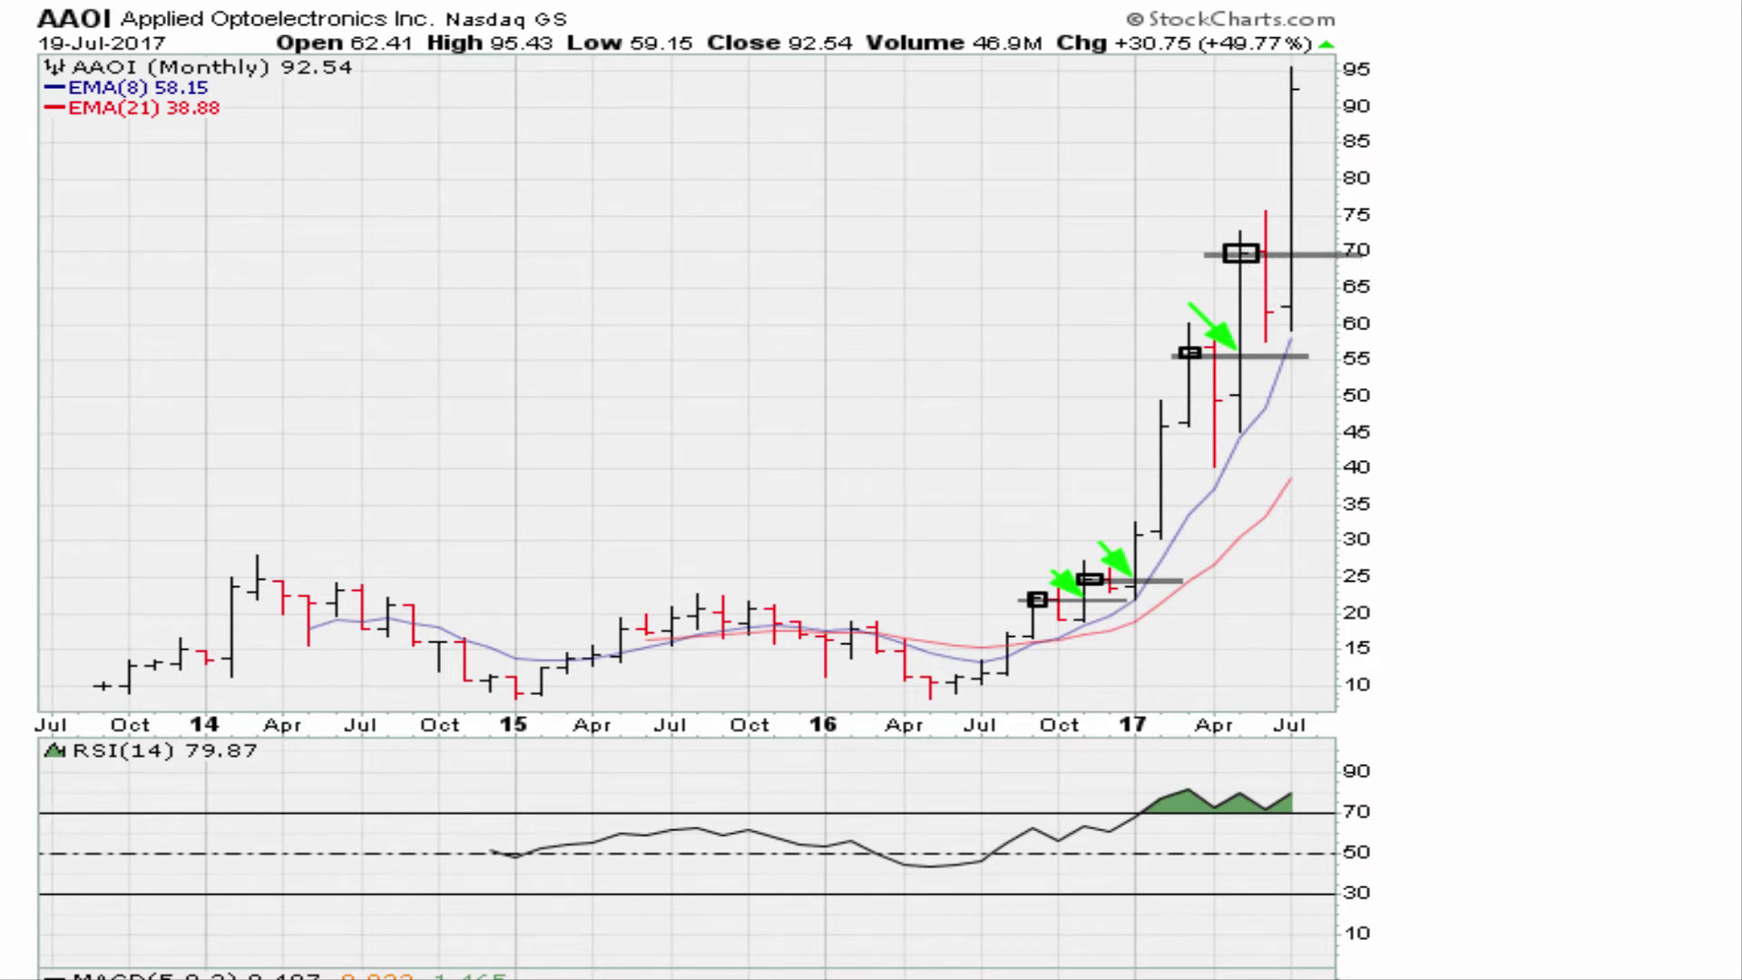
pyautogui.moveTo(1253, 214); pyautogui.dragTo(1283, 243)
pyautogui.press('e')
# Frame late 2016 to January 2017 across the RSI and MACD charts in blue, and mark the RSI breakout with a blue line and check mark.
pyautogui.scroll(-5, 689, 490)
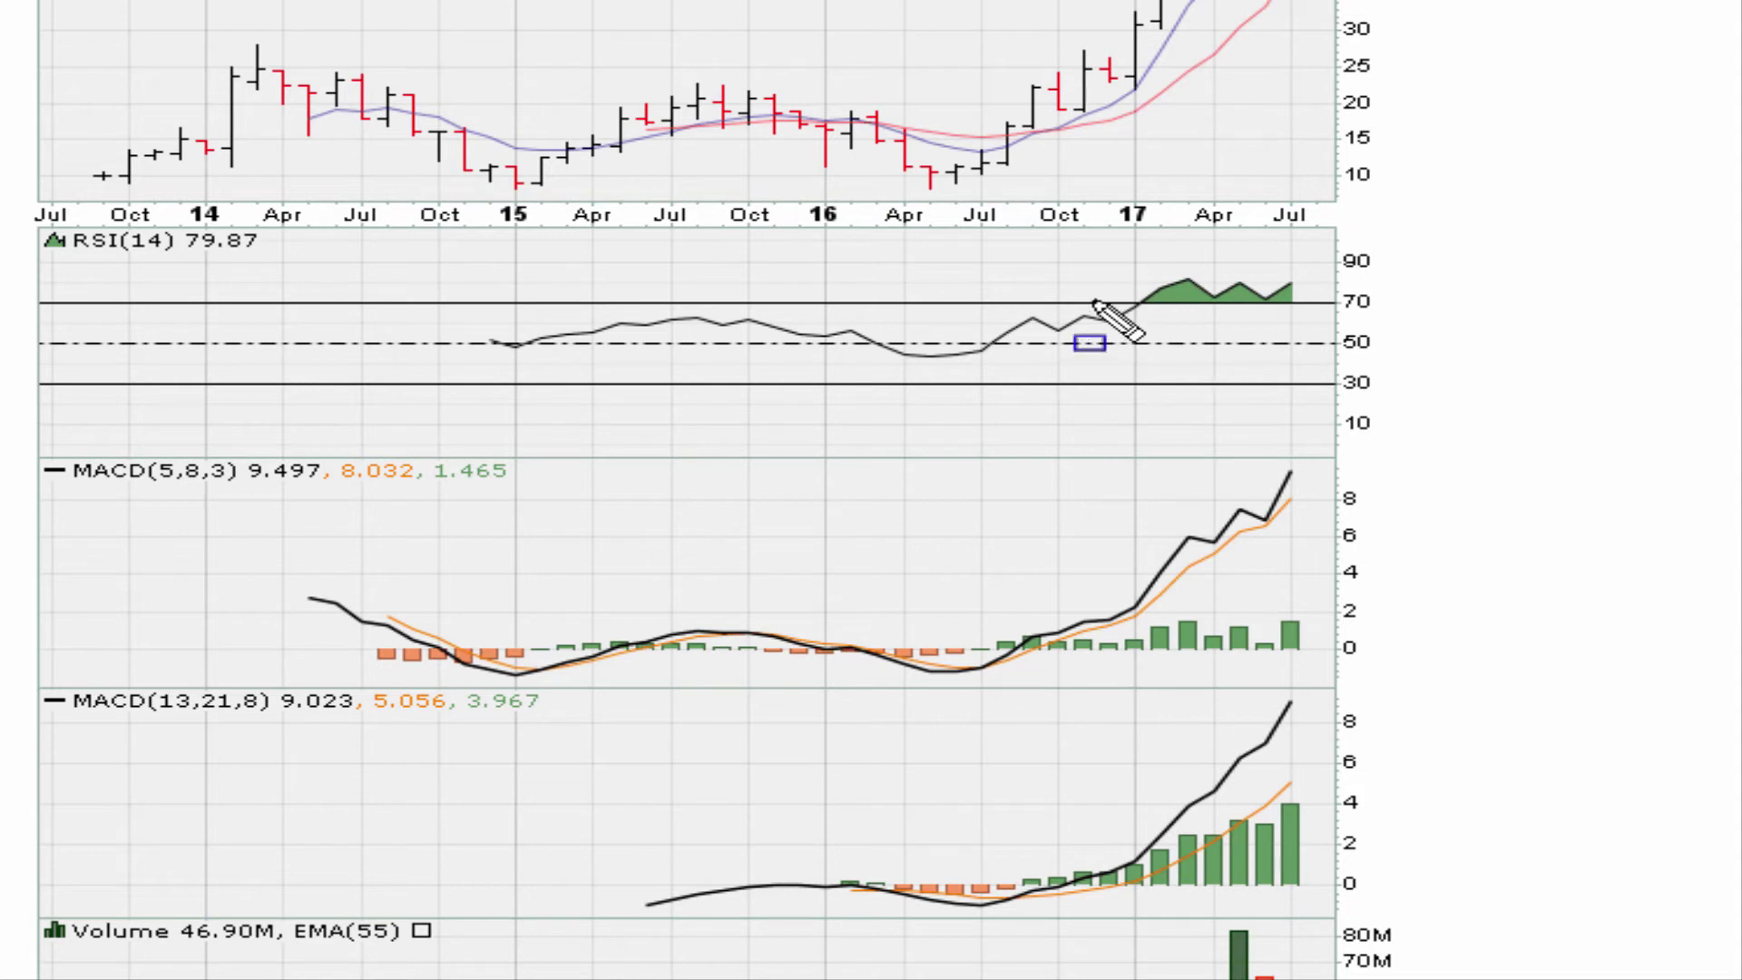
pyautogui.moveTo(1094, 305); pyautogui.dragTo(1156, 932)
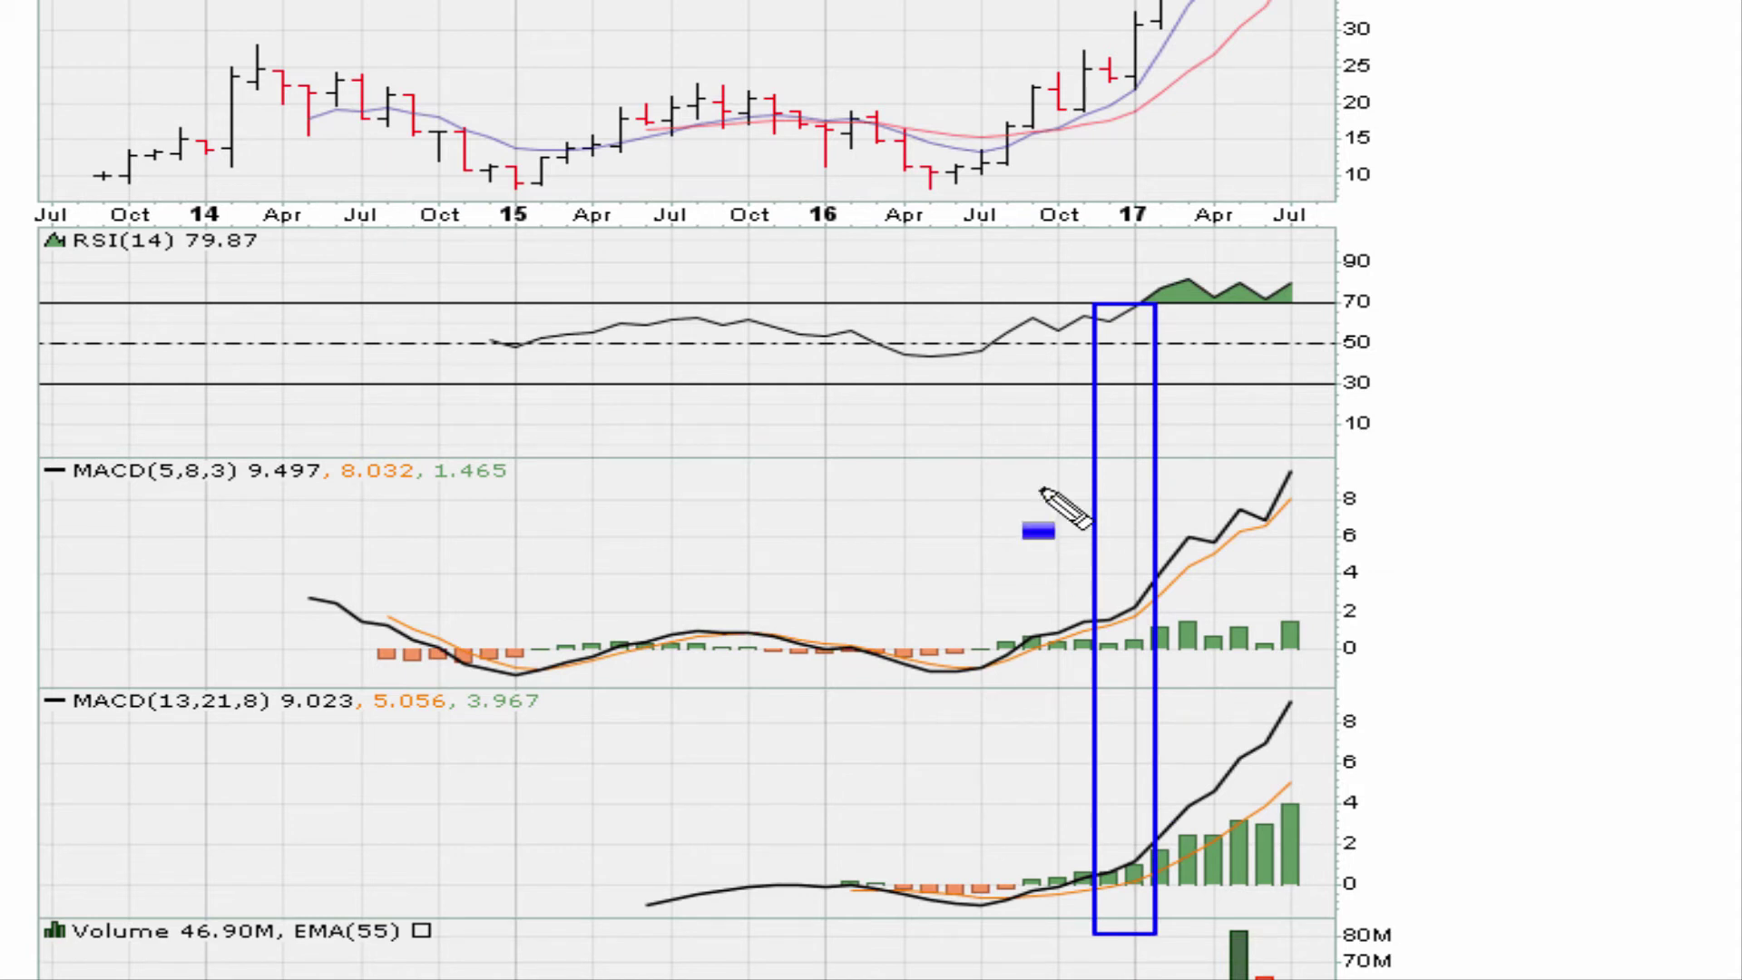
pyautogui.moveTo(665, 319); pyautogui.dragTo(1180, 317)
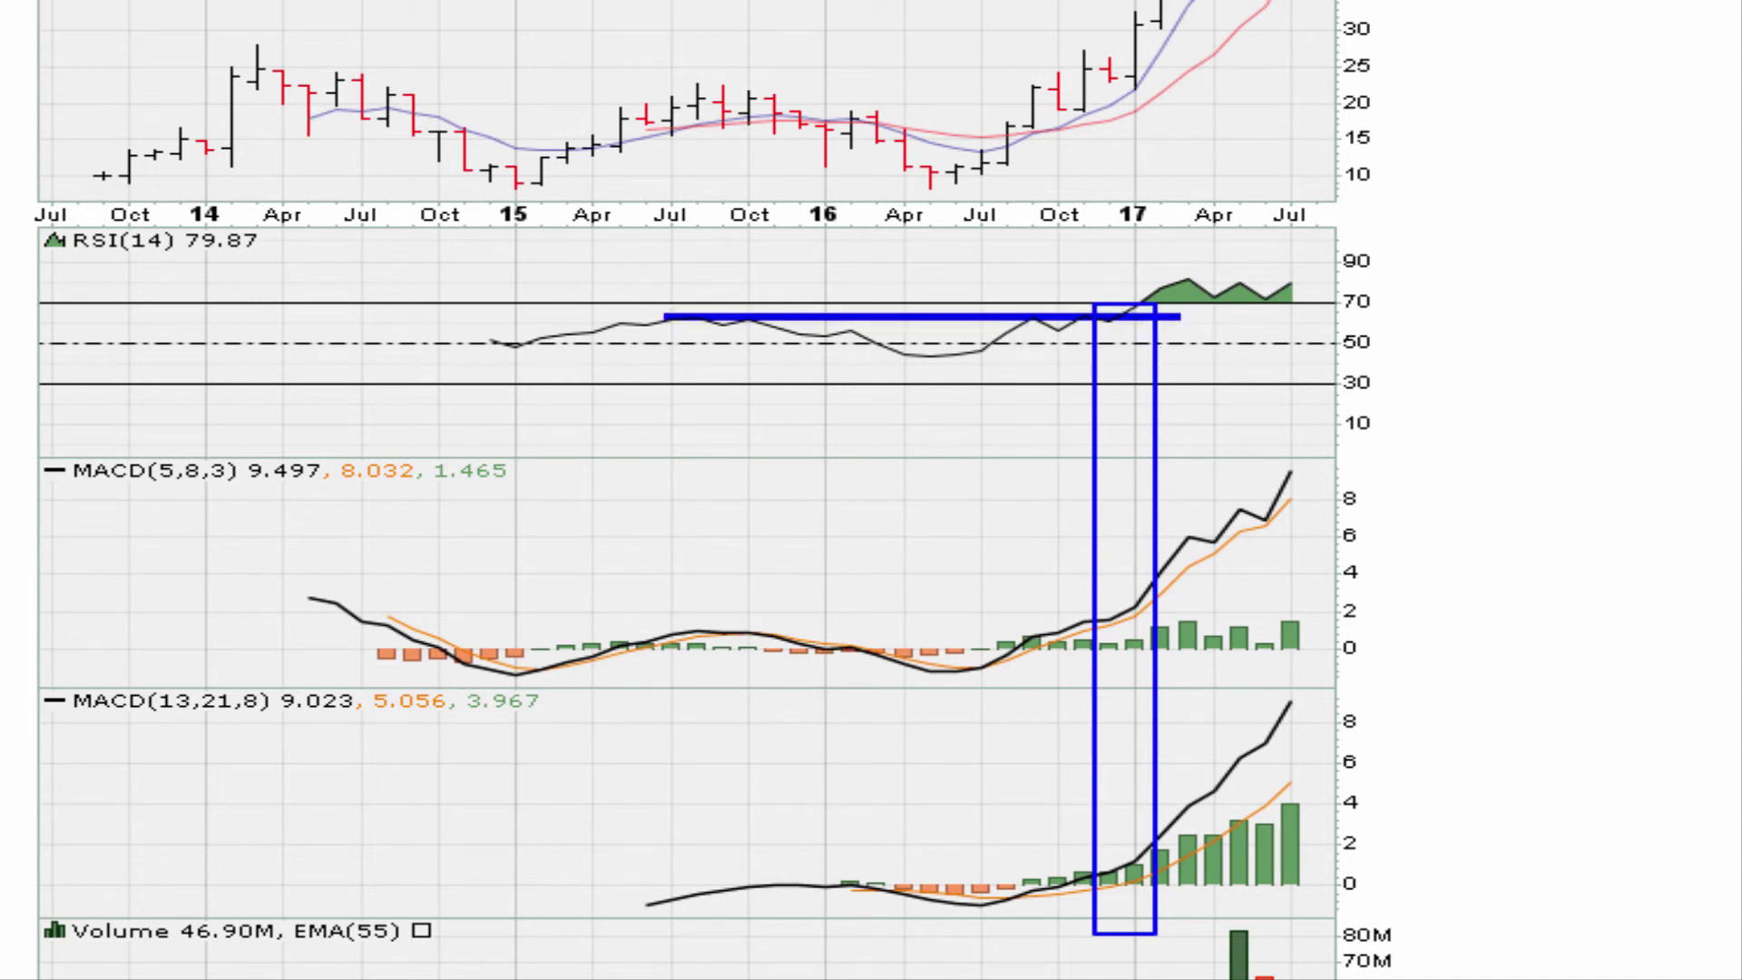
pyautogui.moveTo(1092, 286); pyautogui.dragTo(1178, 248)
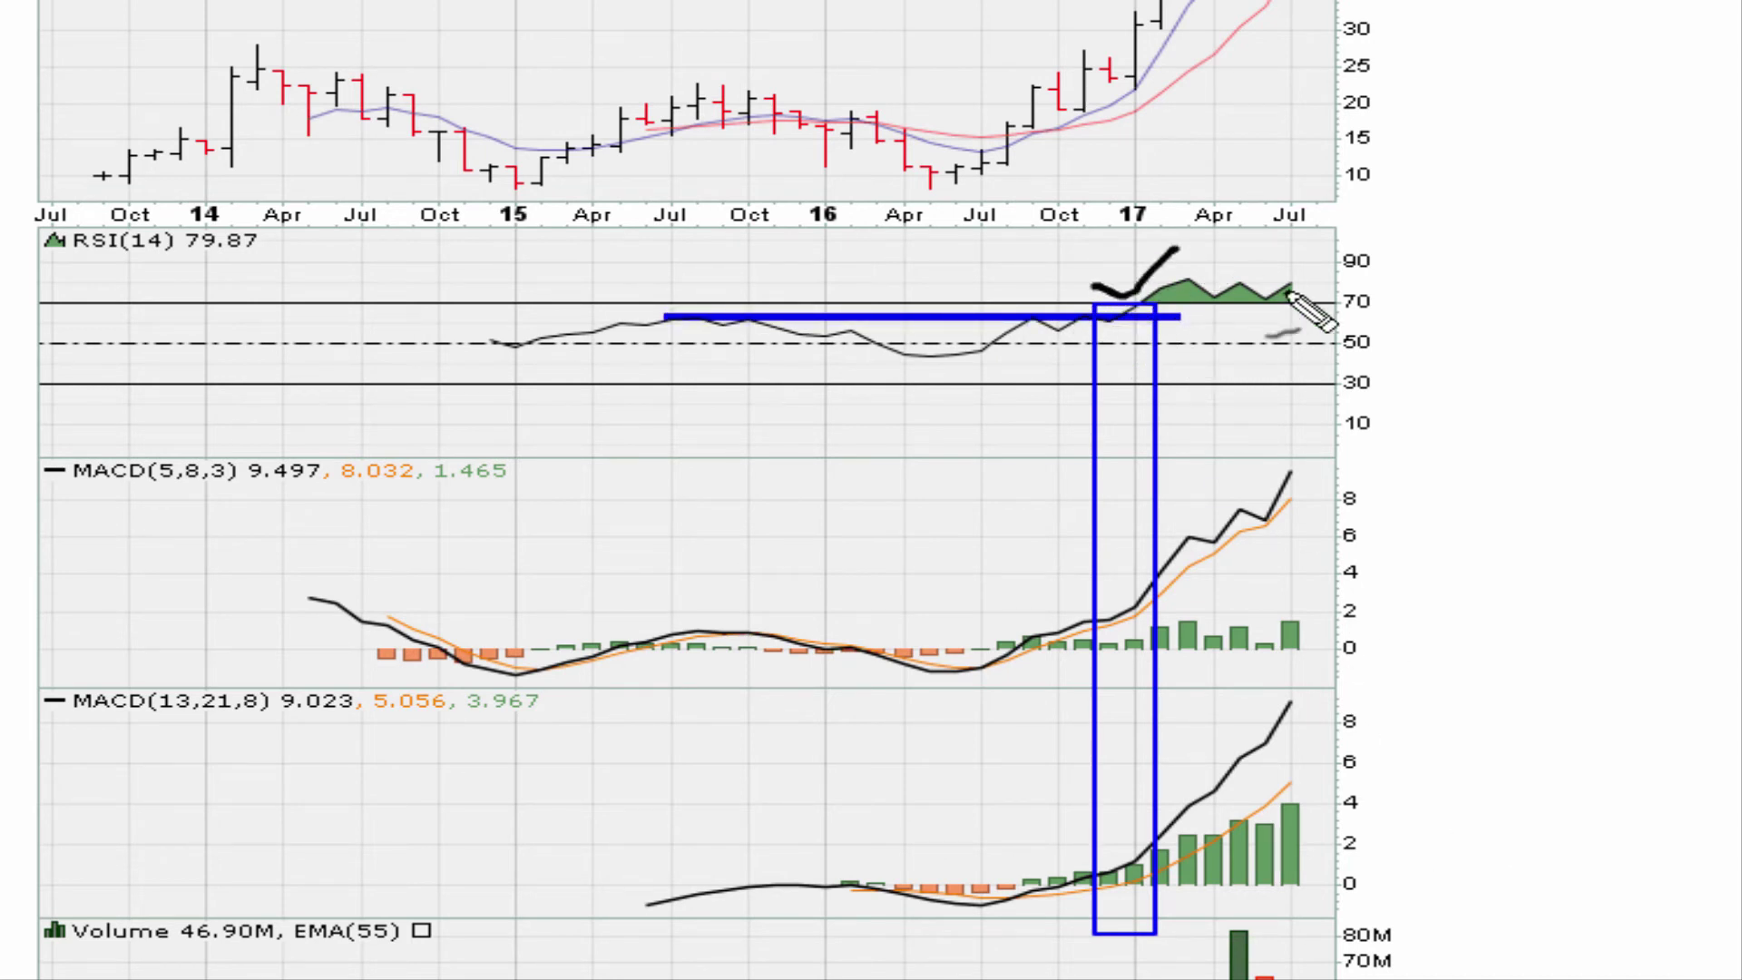
# Handwrite a note ending in "1.8" above the RSI, and mark the November 2016 close with a box, grey line at about 25 and green arrow.
pyautogui.moveTo(915, 205)
pyautogui.mouseDown()
pyautogui.moveTo(881, 227)
pyautogui.moveTo(957, 263)
pyautogui.moveTo(1036, 254)
pyautogui.moveTo(1020, 205)
pyautogui.mouseUp()
pyautogui.moveTo(823, 263)
pyautogui.mouseDown()
pyautogui.moveTo(878, 229)
pyautogui.moveTo(831, 284)
pyautogui.mouseUp()
pyautogui.moveTo(1140, 367); pyautogui.dragTo(1109, 372)
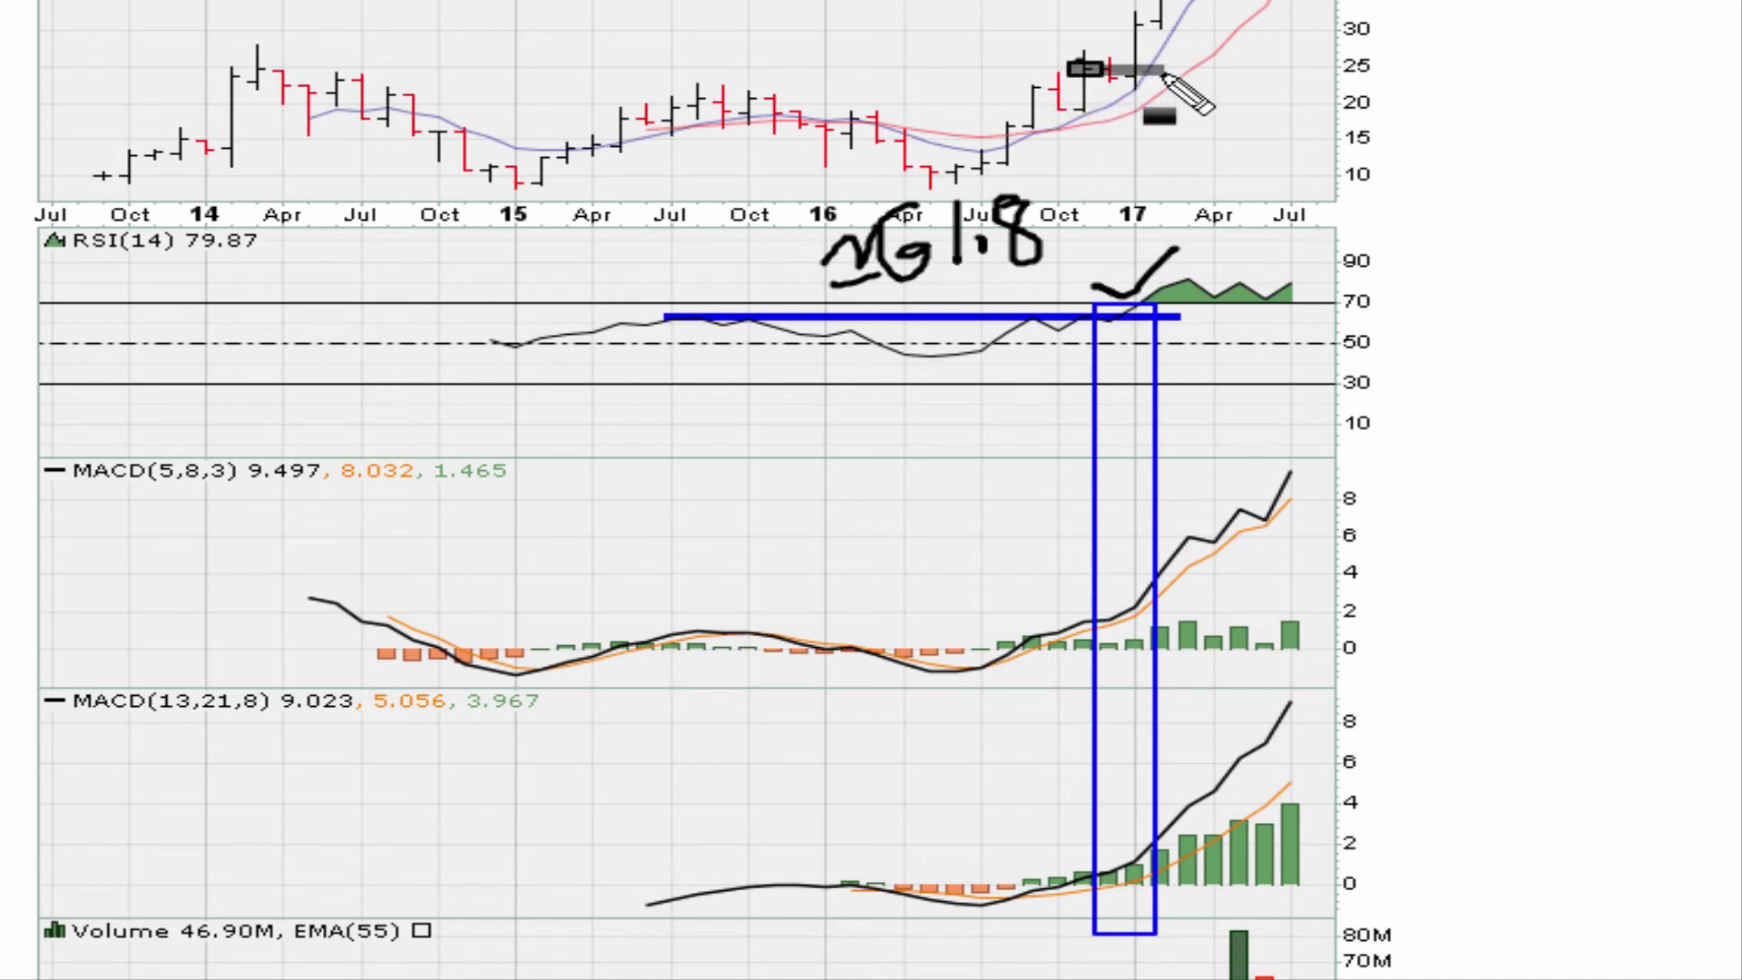
pyautogui.moveTo(1076, 23); pyautogui.dragTo(1132, 52)
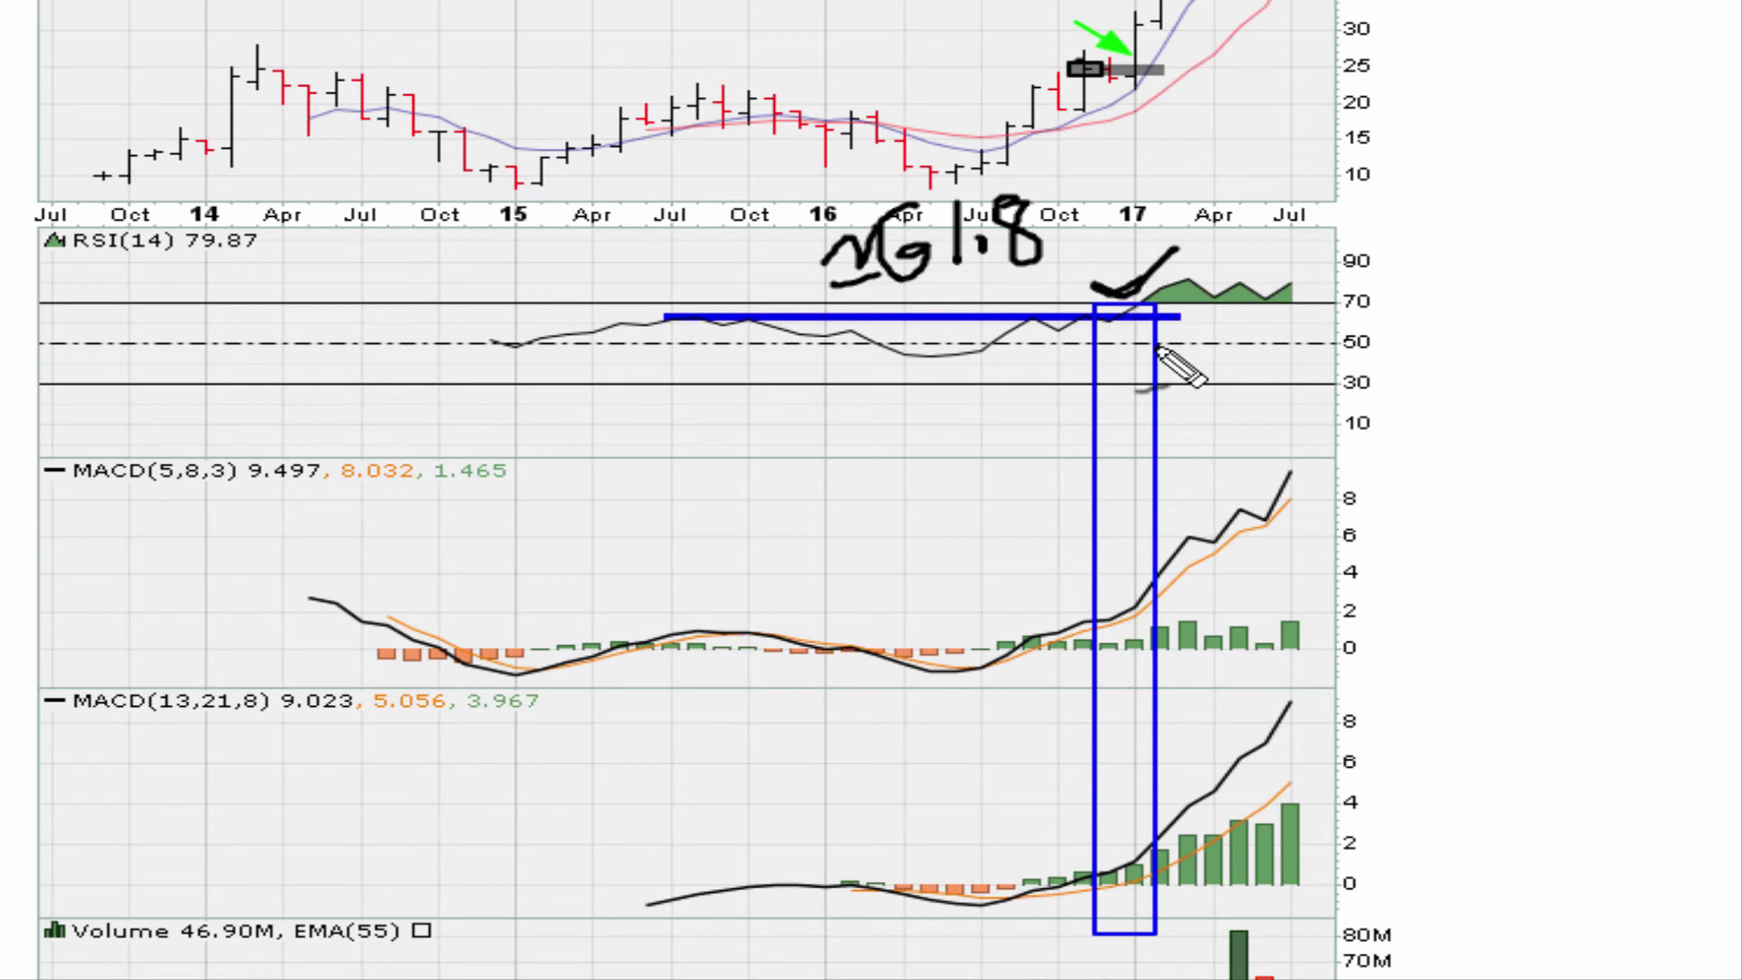
# Mark the breakouts above prior highs on MACD(13,21,8) and MACD(5,8,3) with blue lines and black check marks, and clear all markings.
pyautogui.moveTo(551, 872); pyautogui.dragTo(1128, 872)
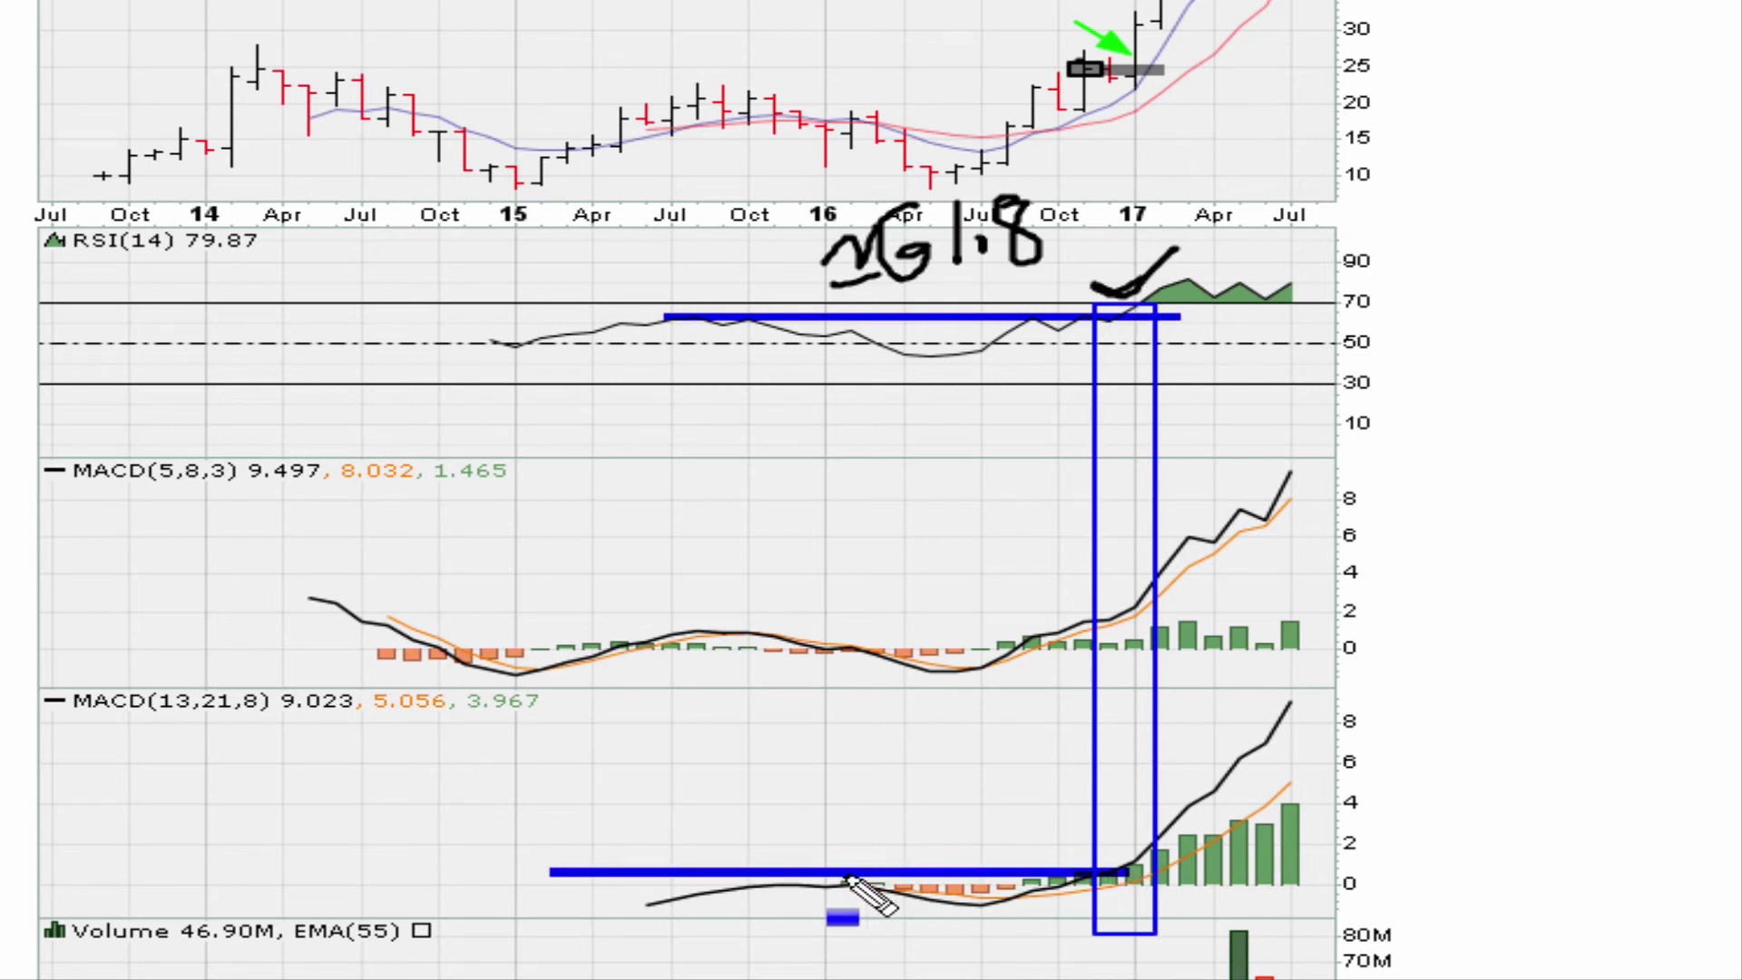
pyautogui.moveTo(1077, 842)
pyautogui.mouseDown()
pyautogui.moveTo(1095, 865)
pyautogui.moveTo(1124, 828)
pyautogui.moveTo(1165, 818)
pyautogui.mouseUp()
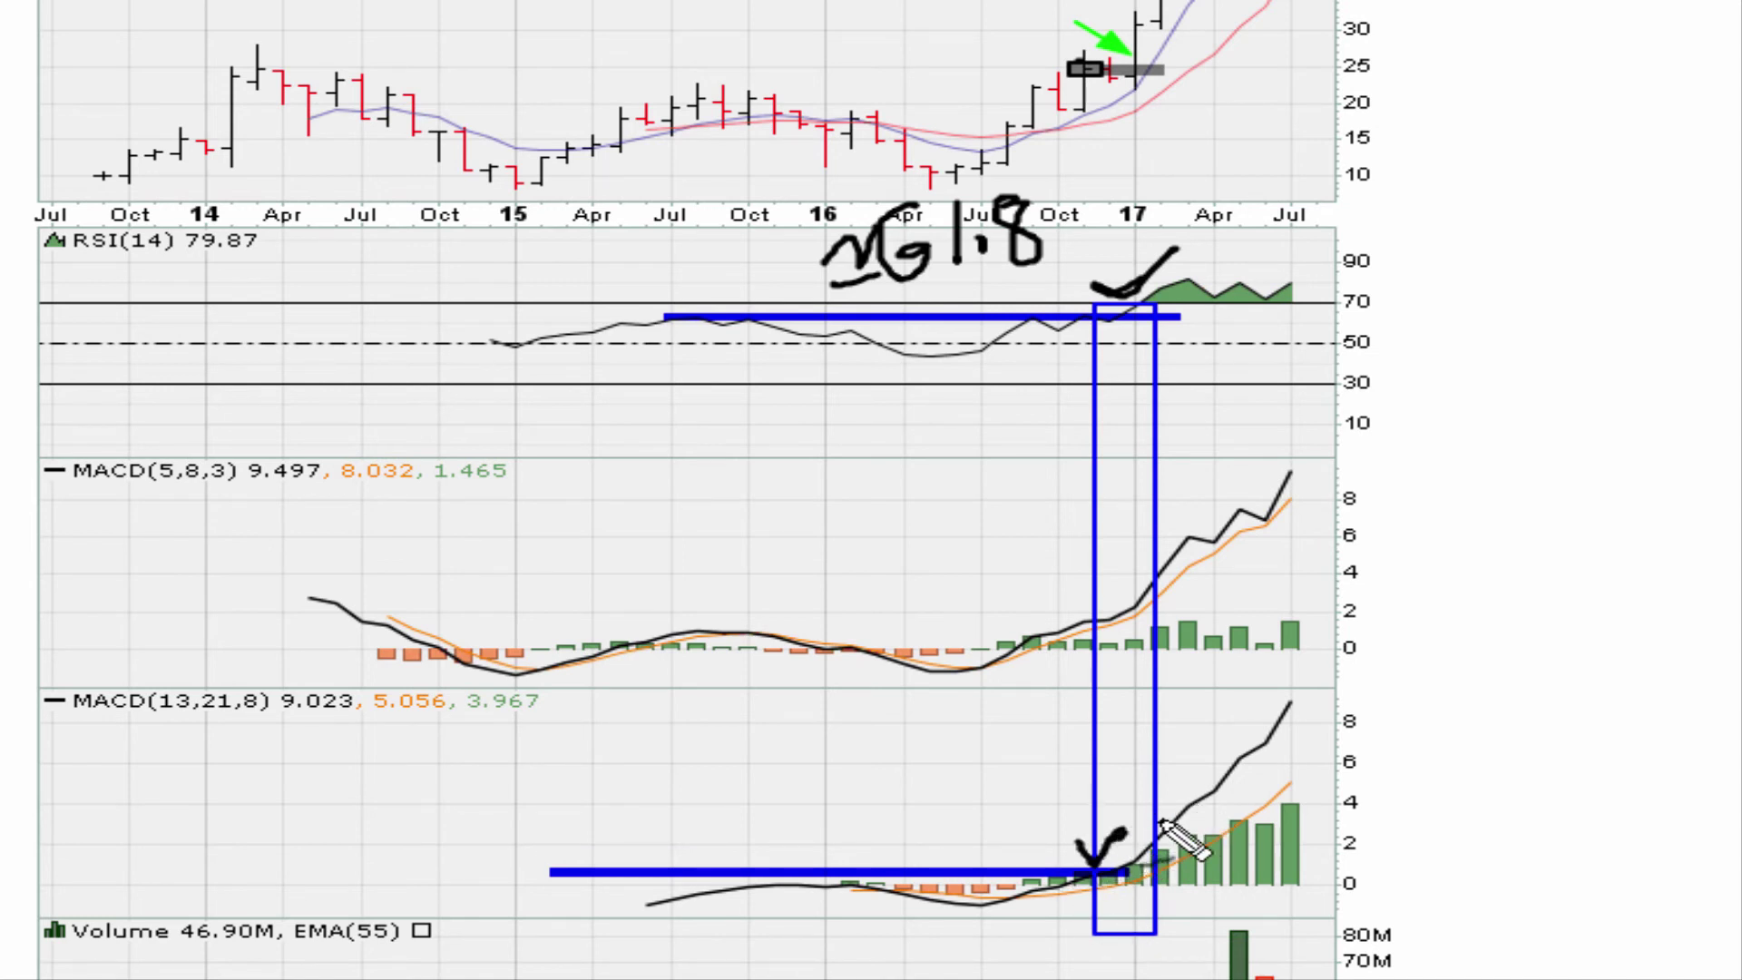
pyautogui.moveTo(1135, 605); pyautogui.dragTo(272, 602)
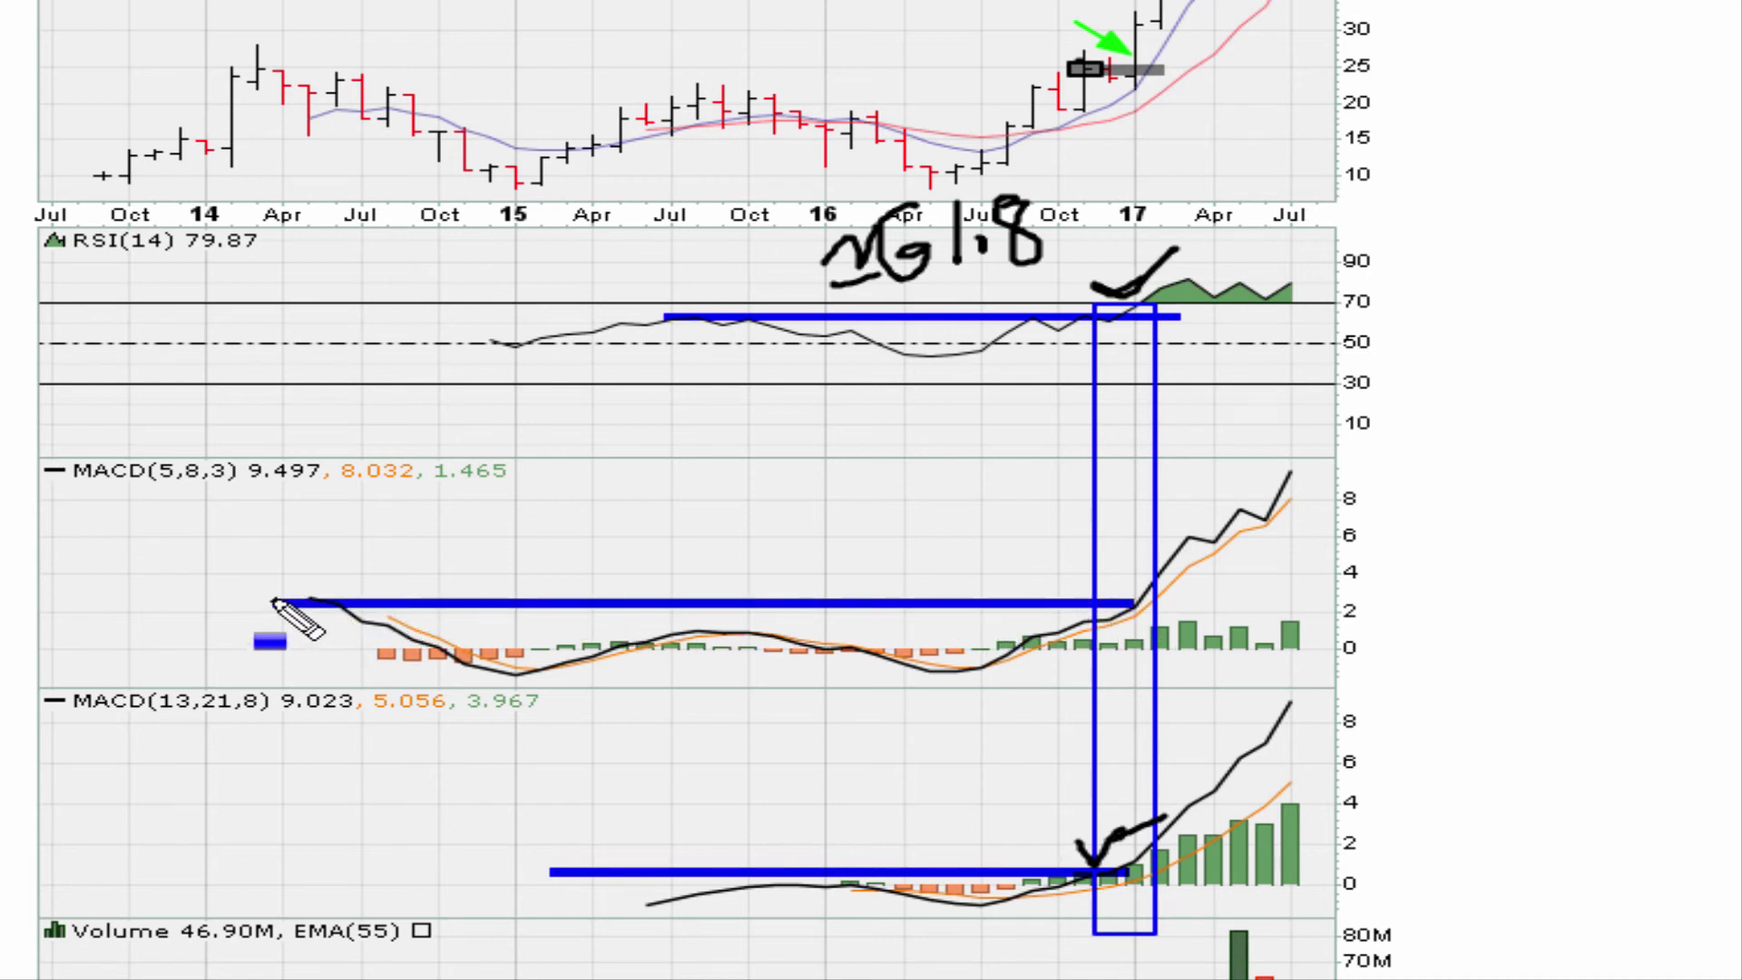
pyautogui.moveTo(1097, 570)
pyautogui.mouseDown()
pyautogui.moveTo(1120, 581)
pyautogui.moveTo(1152, 558)
pyautogui.mouseUp()
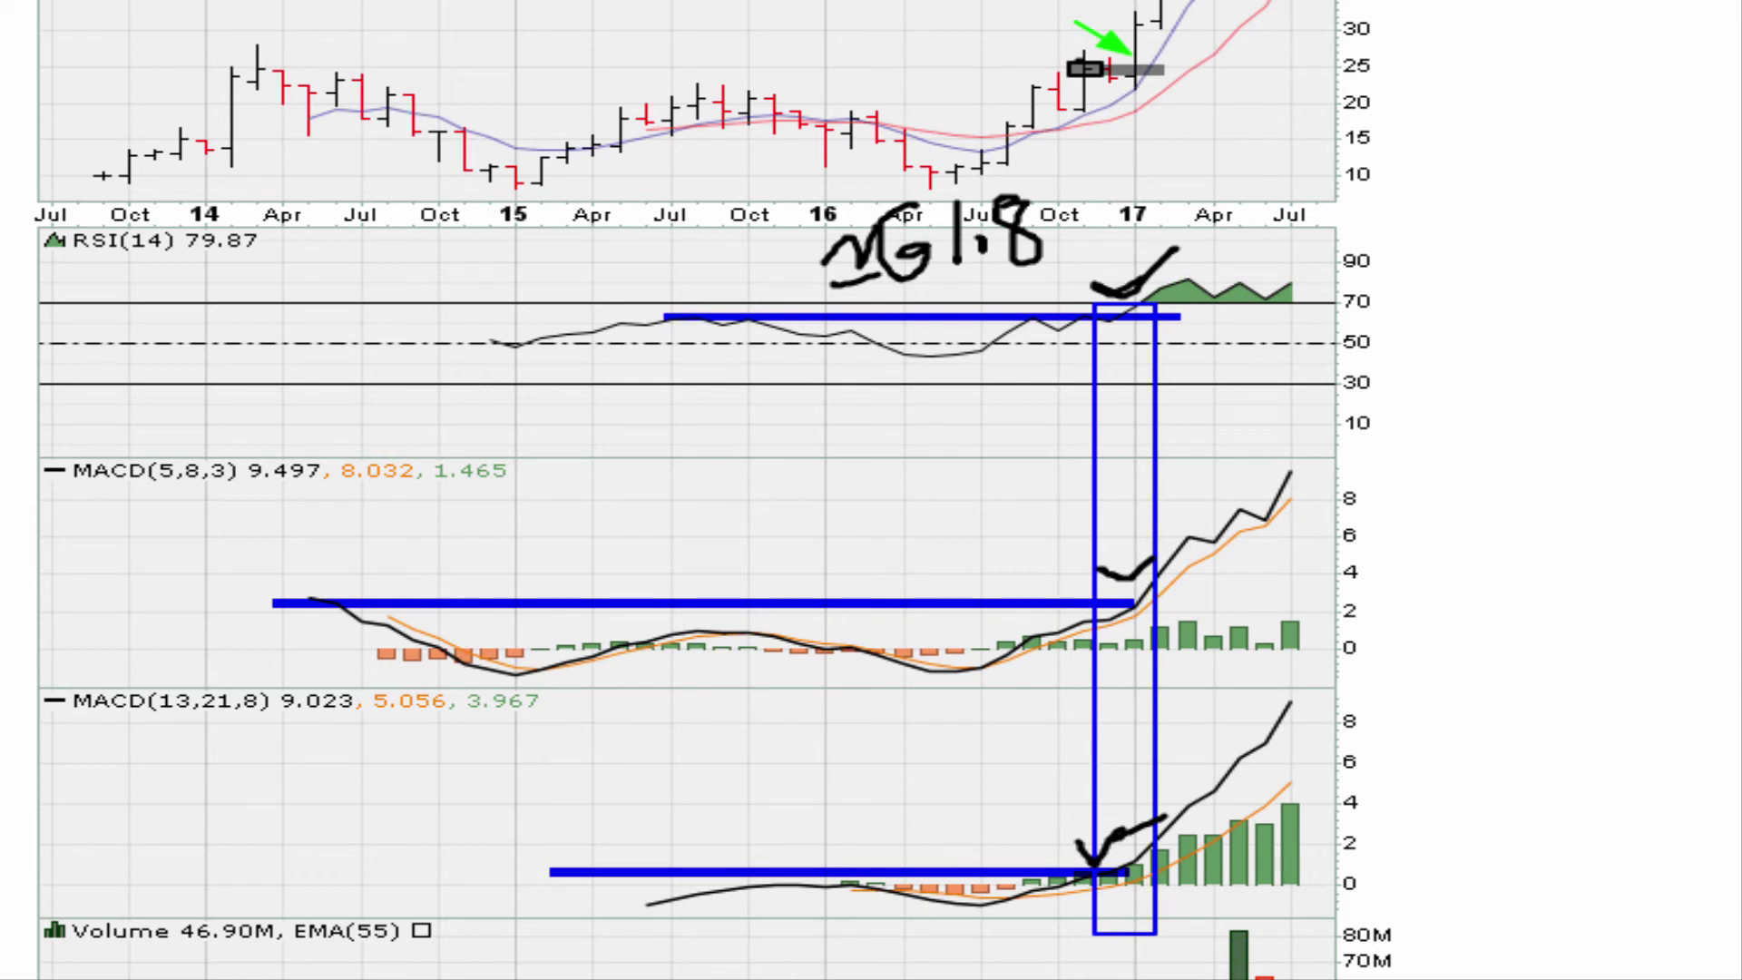
pyautogui.press('Escape')
# Point red arrows at the October and December 2016 pullback bars on the price chart.
pyautogui.scroll(5, 689, 490)
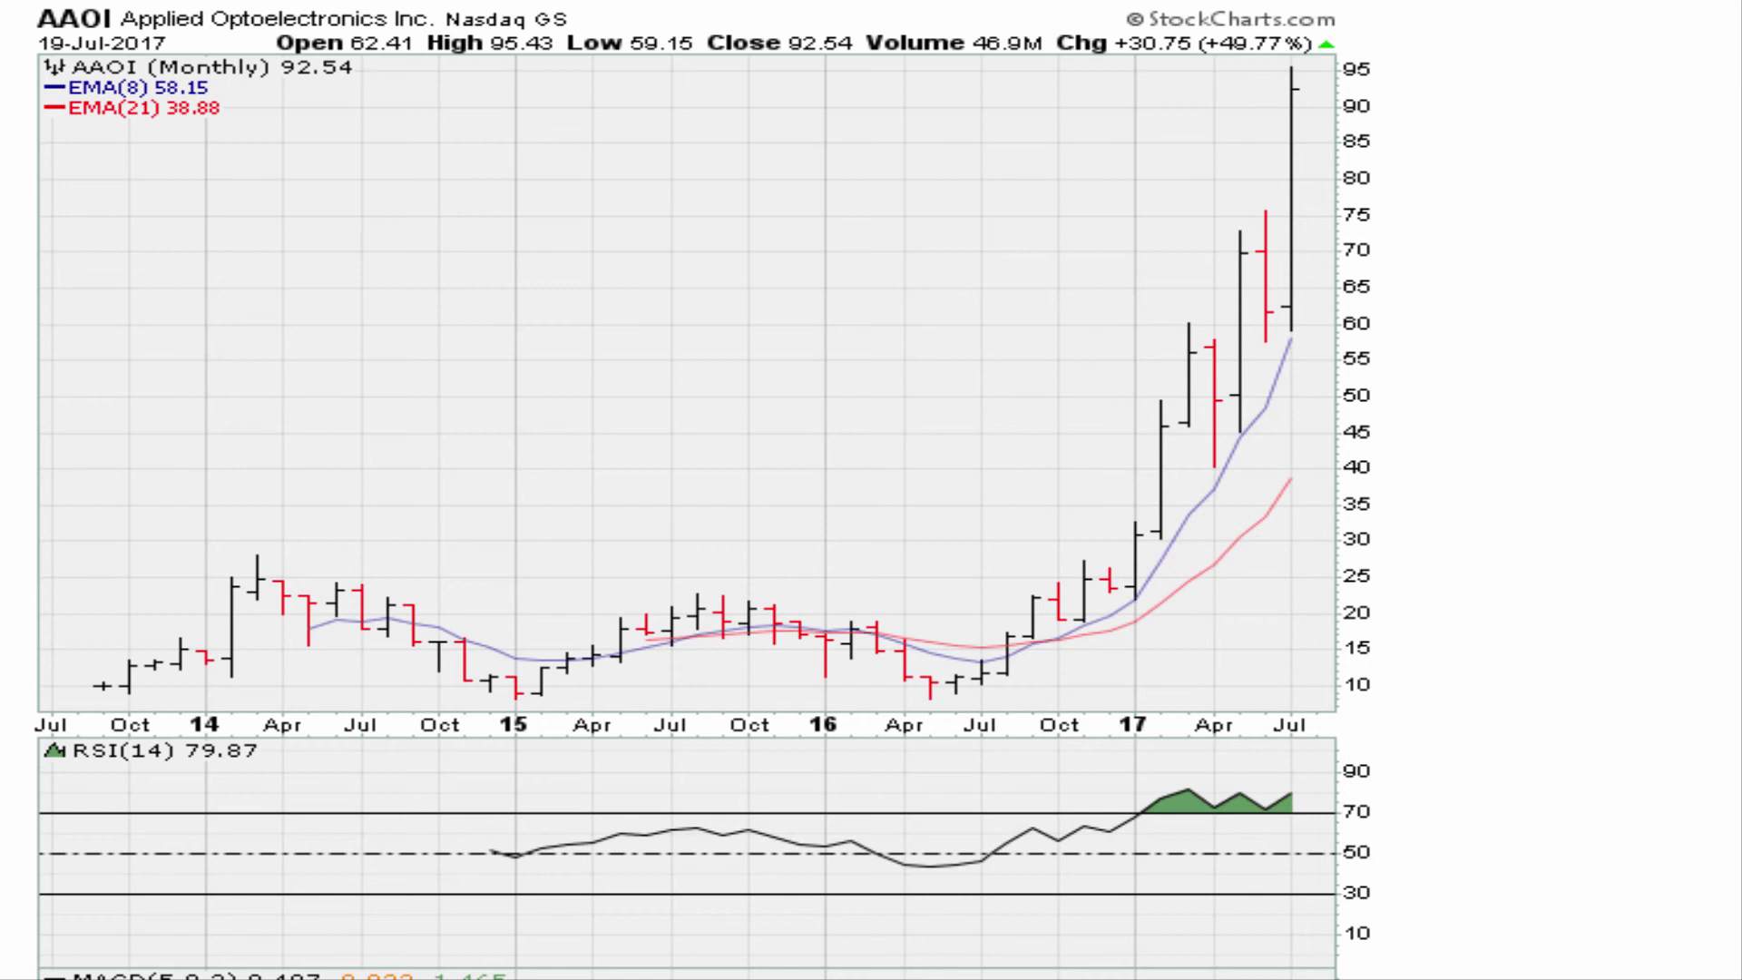
pyautogui.moveTo(1023, 566); pyautogui.dragTo(1051, 595)
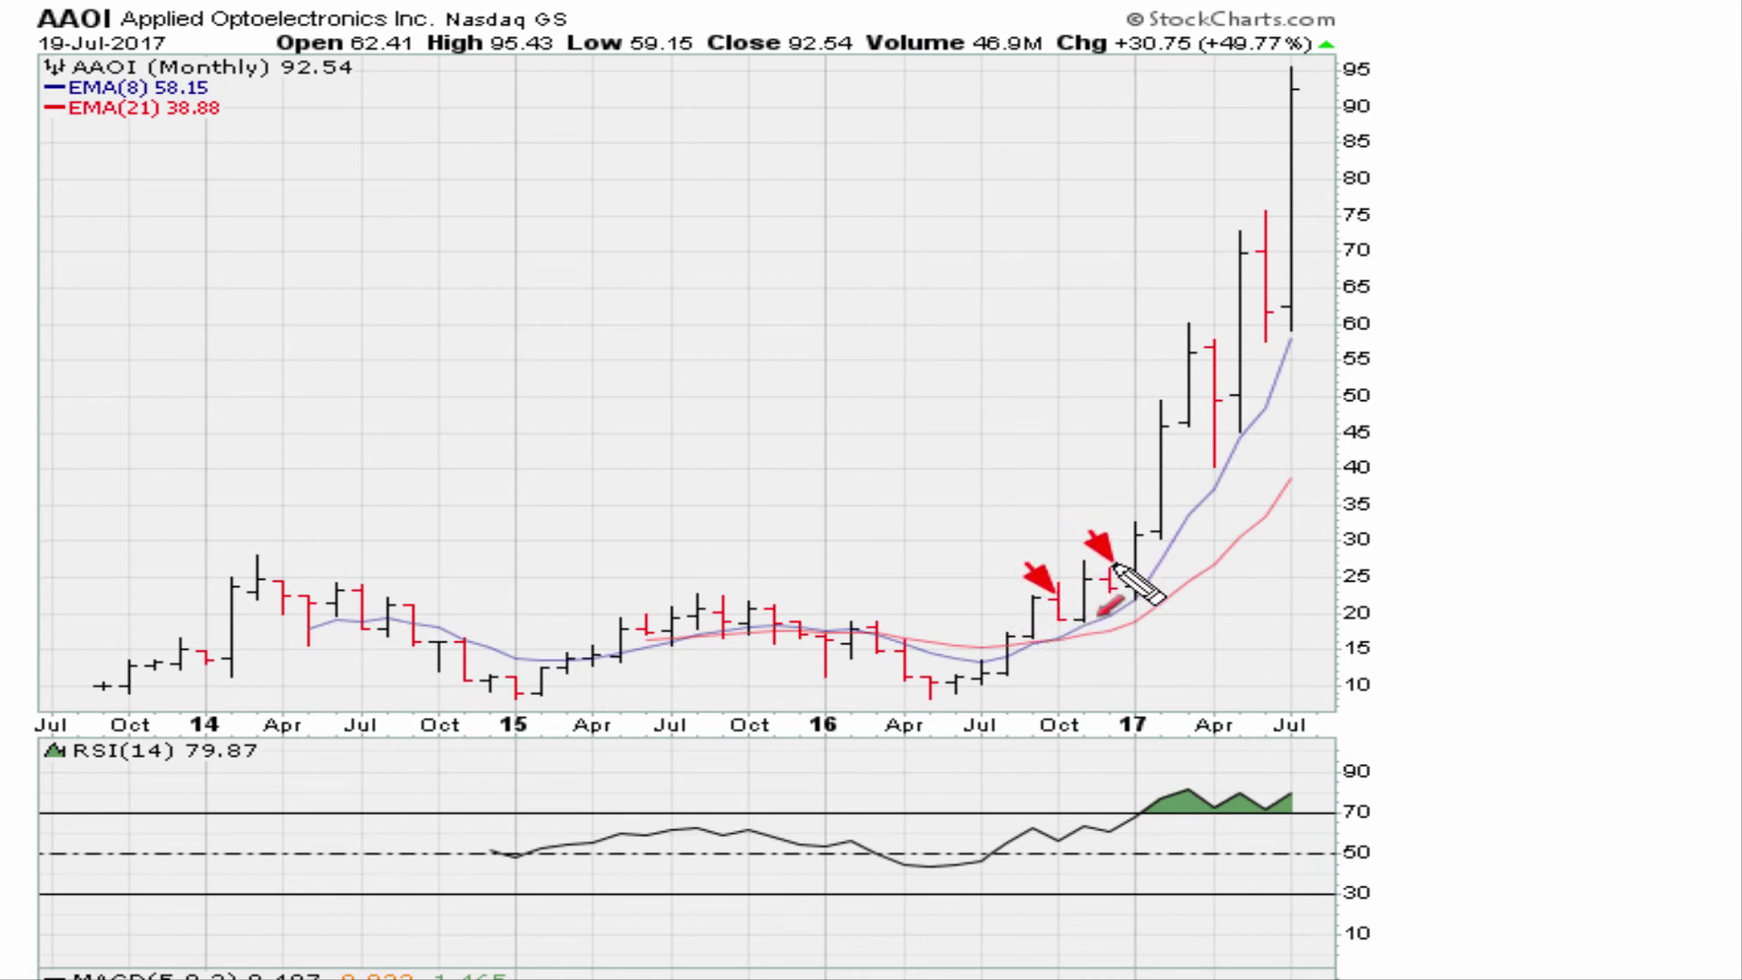